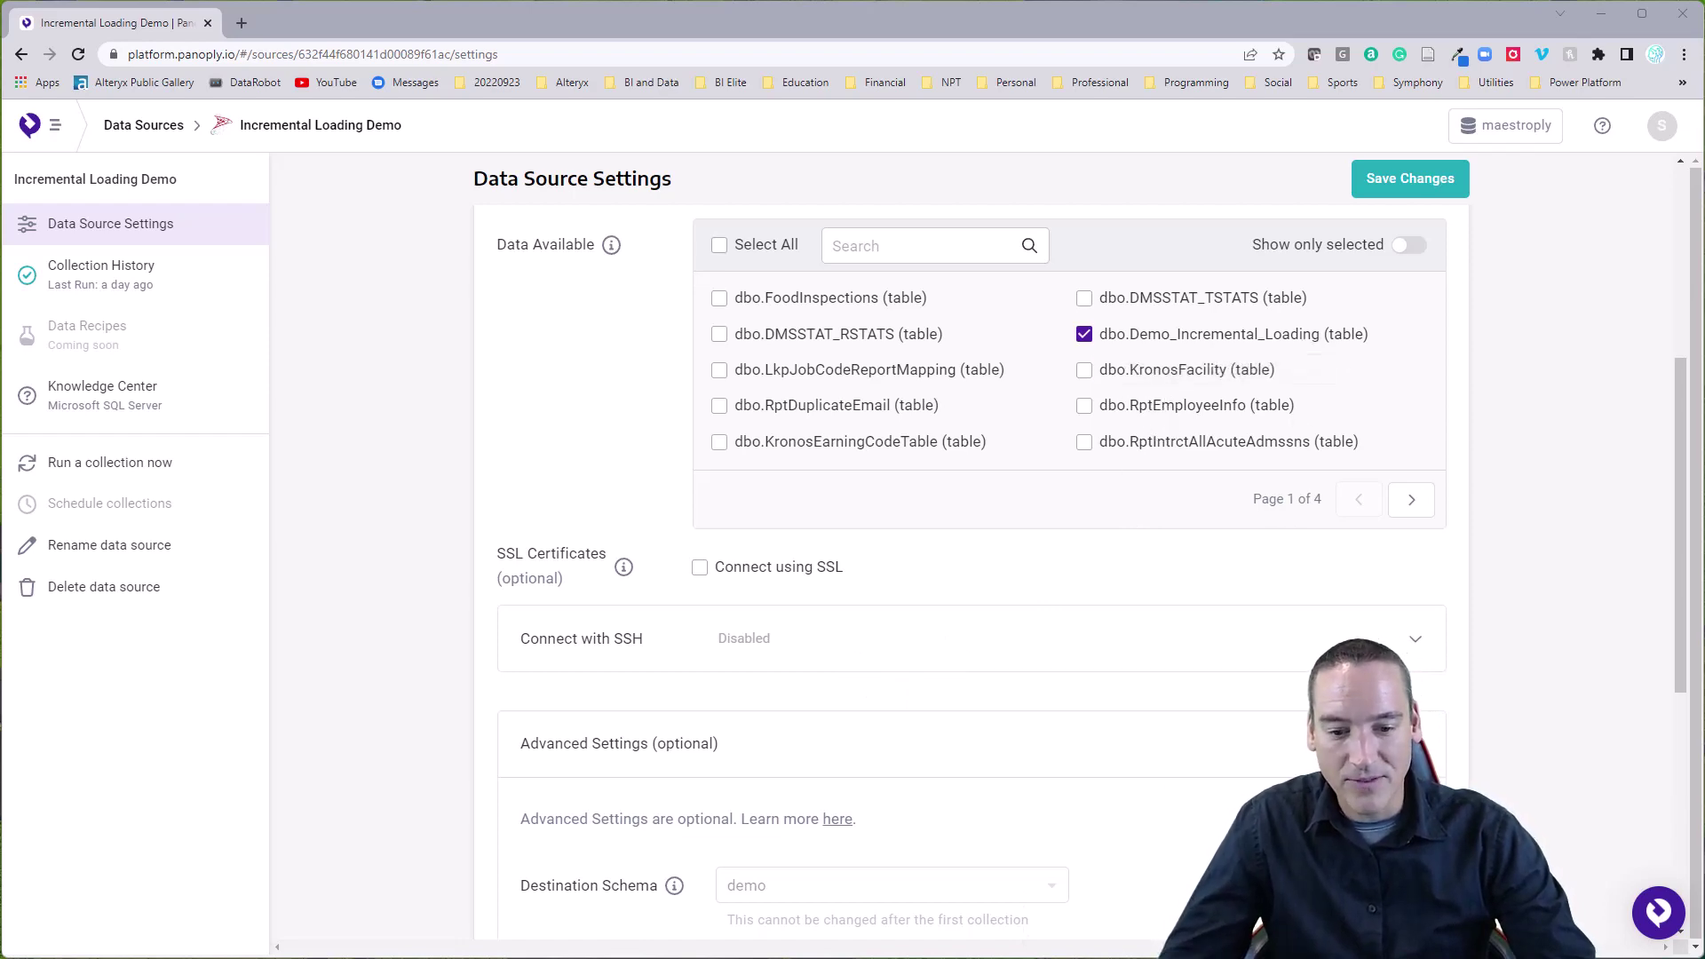
- Bring up SQL Server Management Studio showing Demo_Incremental_Loading's three rows and incremental_key column
{"action": "key", "text": "alt+Tab"}
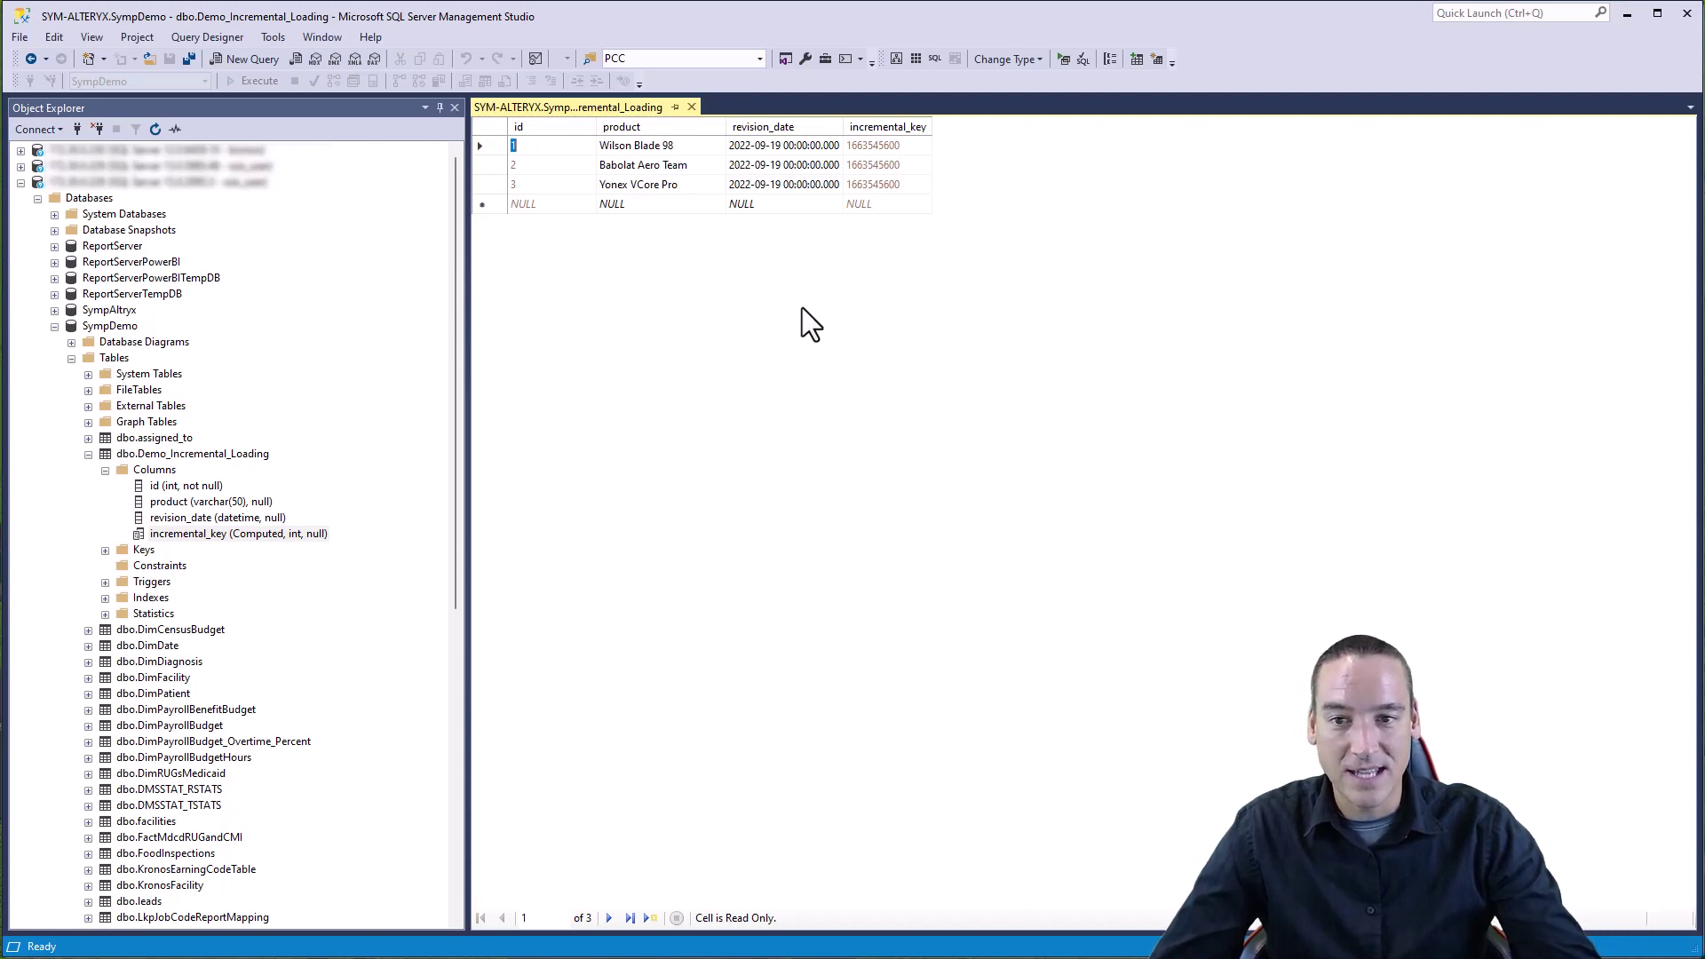
{"action": "right_click", "coordinate": [308, 535]}
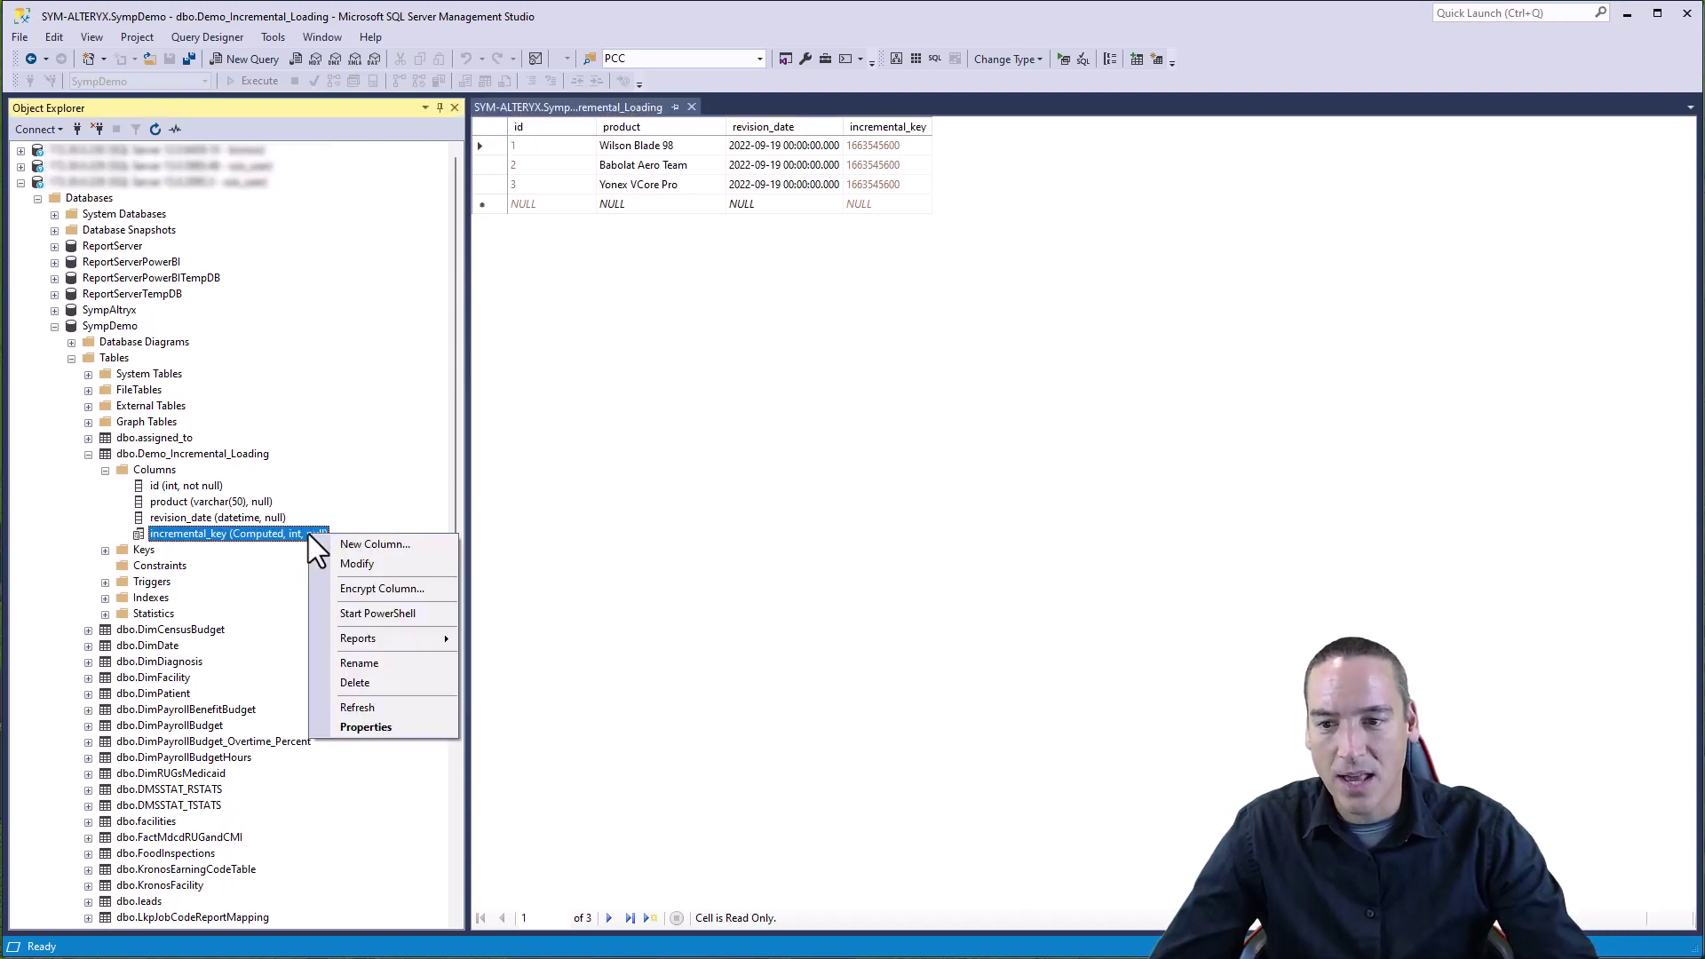
{"action": "left_click", "coordinate": [420, 719]}
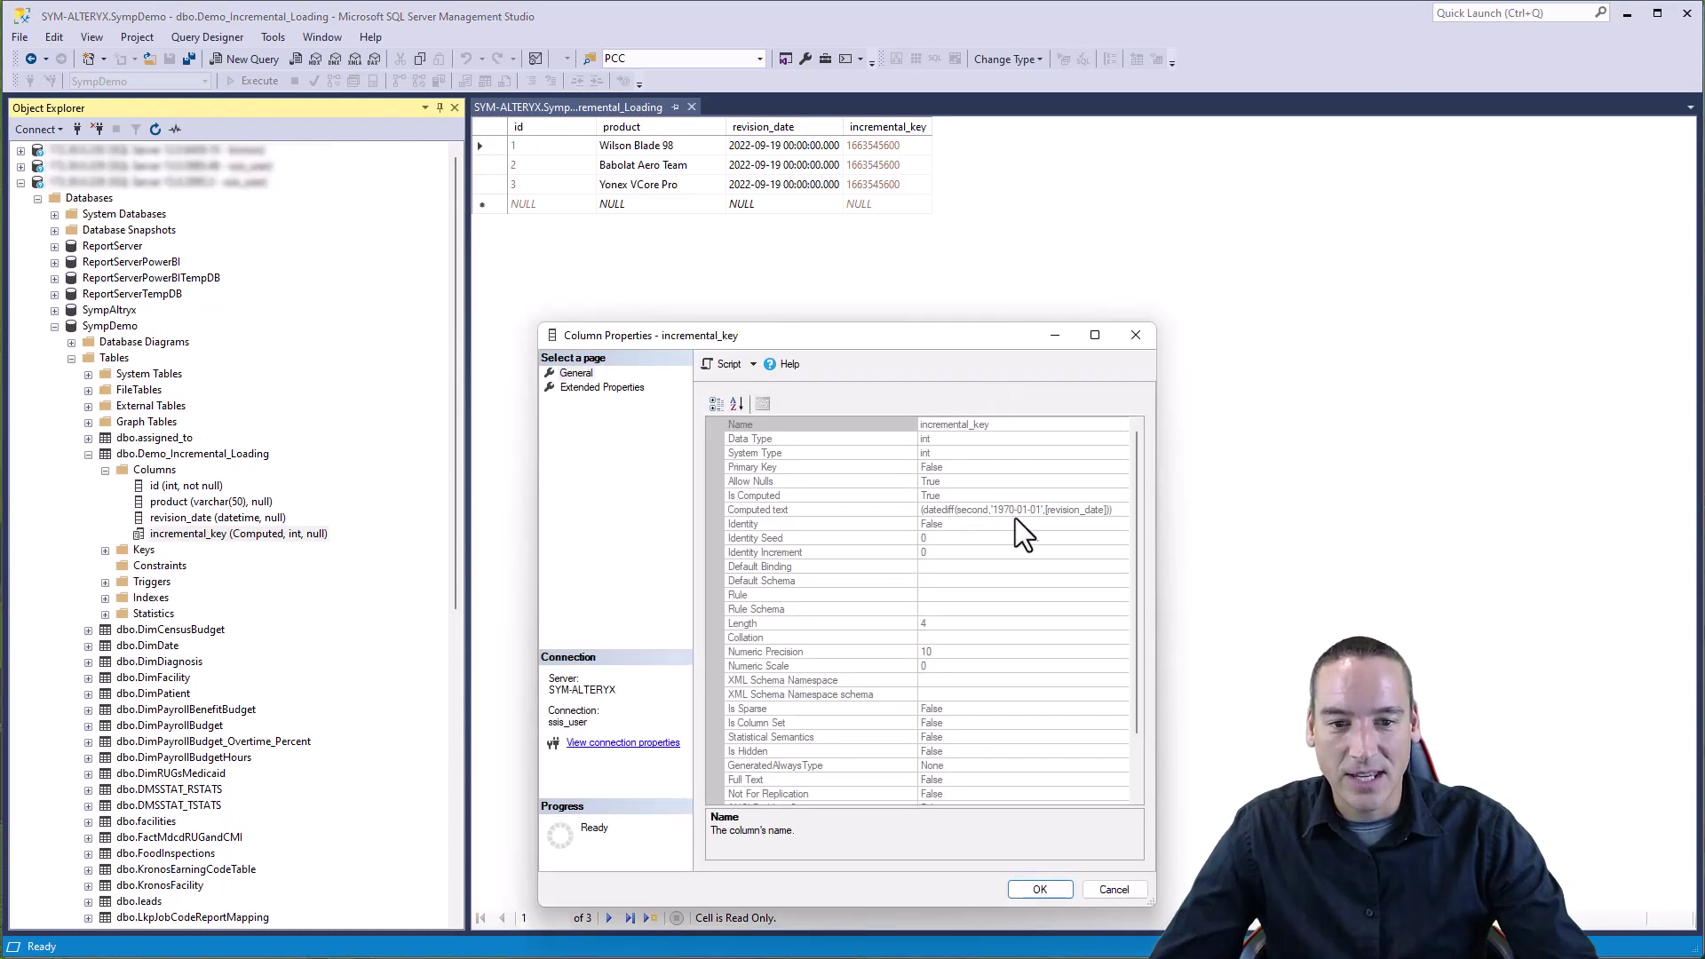
{"action": "left_click", "coordinate": [1113, 890]}
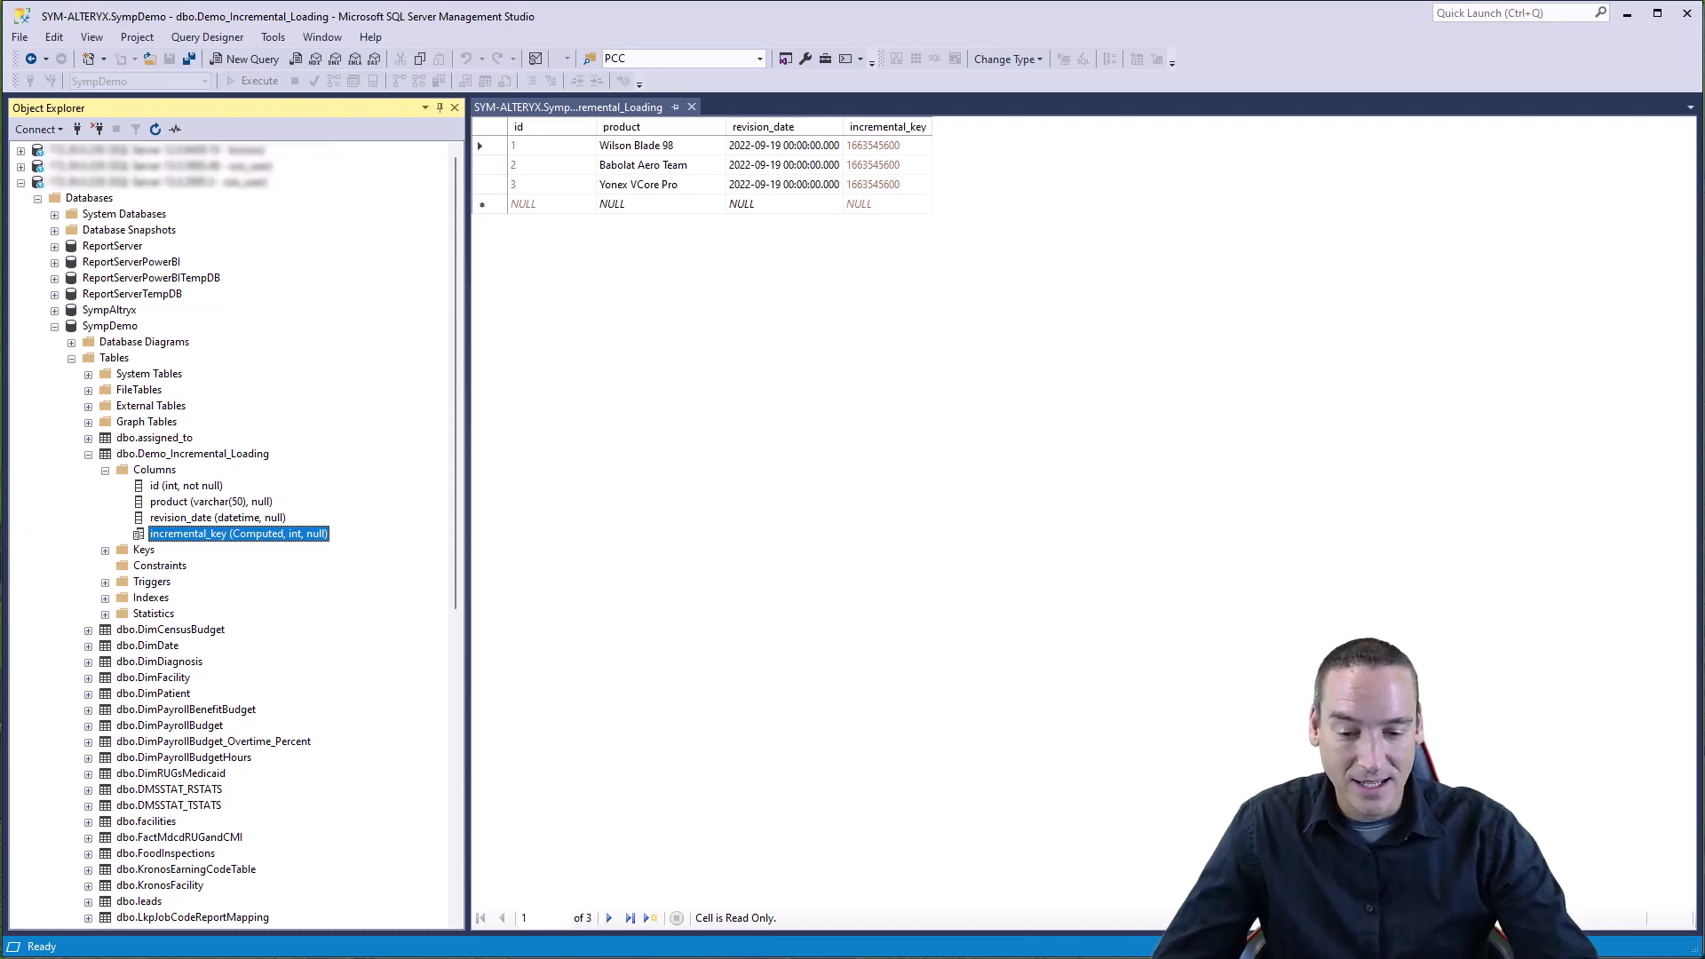
- Compare Panoply's incremental_key setting with the SQL Server table, then select the empty Primary Key field
{"action": "key", "text": "alt+Tab"}
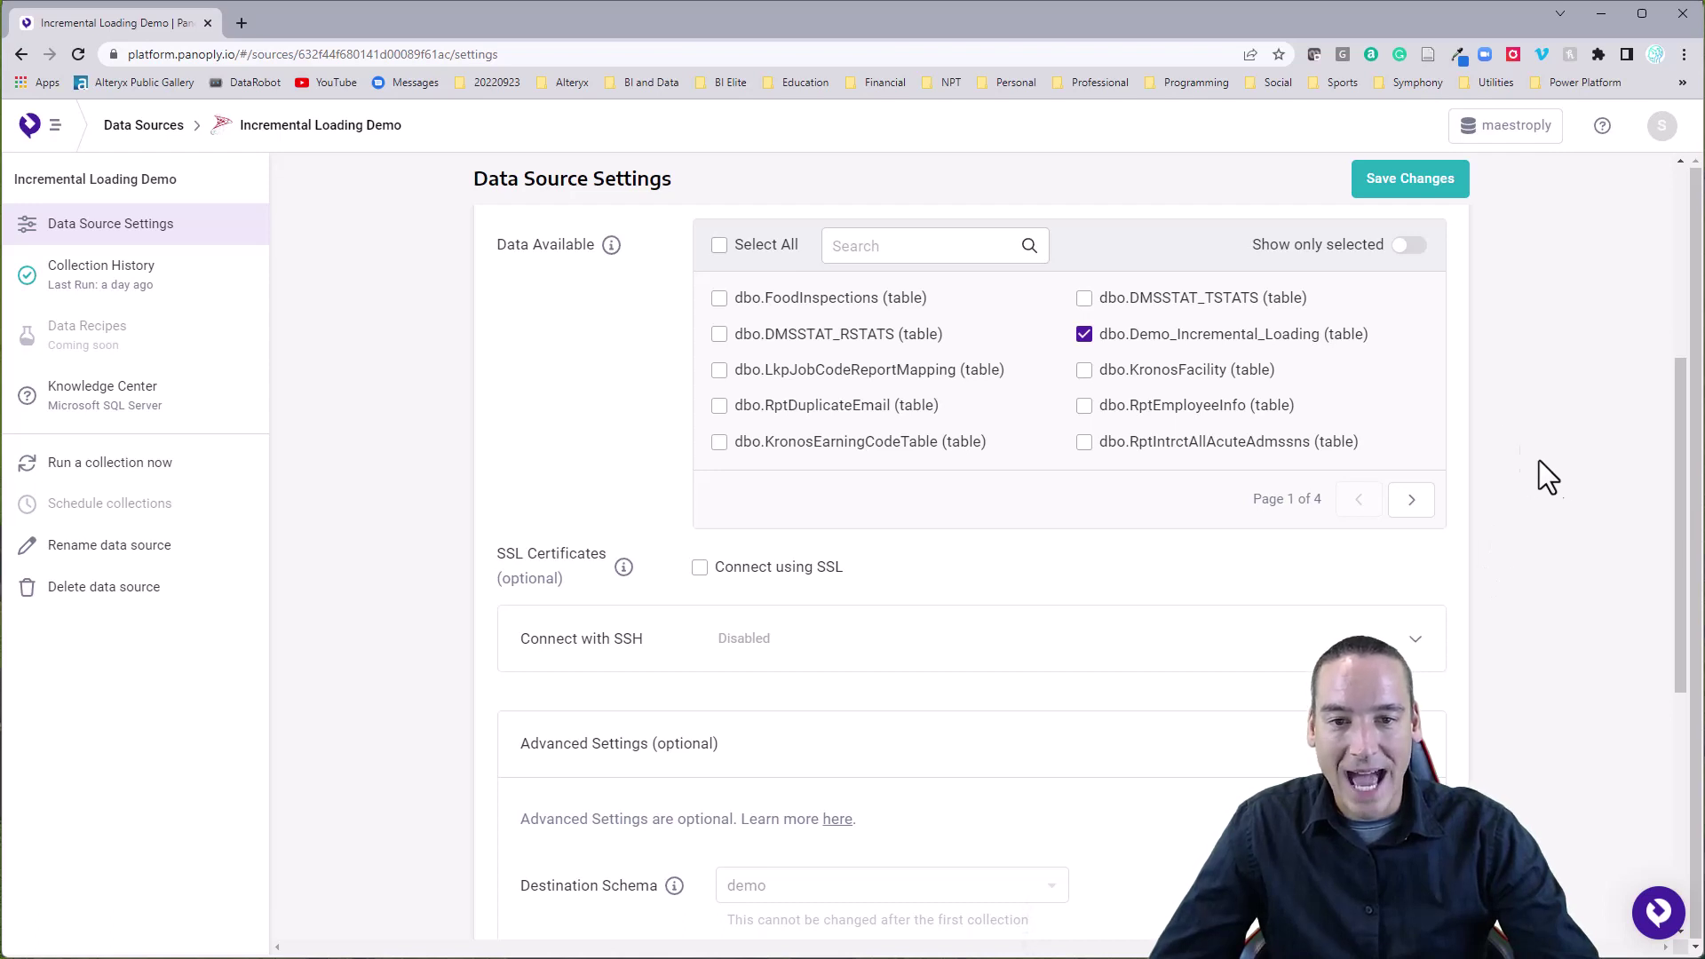
{"action": "scroll", "coordinate": [1530, 493], "scroll_direction": "down", "scroll_amount": 1}
{"action": "scroll", "coordinate": [1527, 517], "scroll_direction": "down", "scroll_amount": 3}
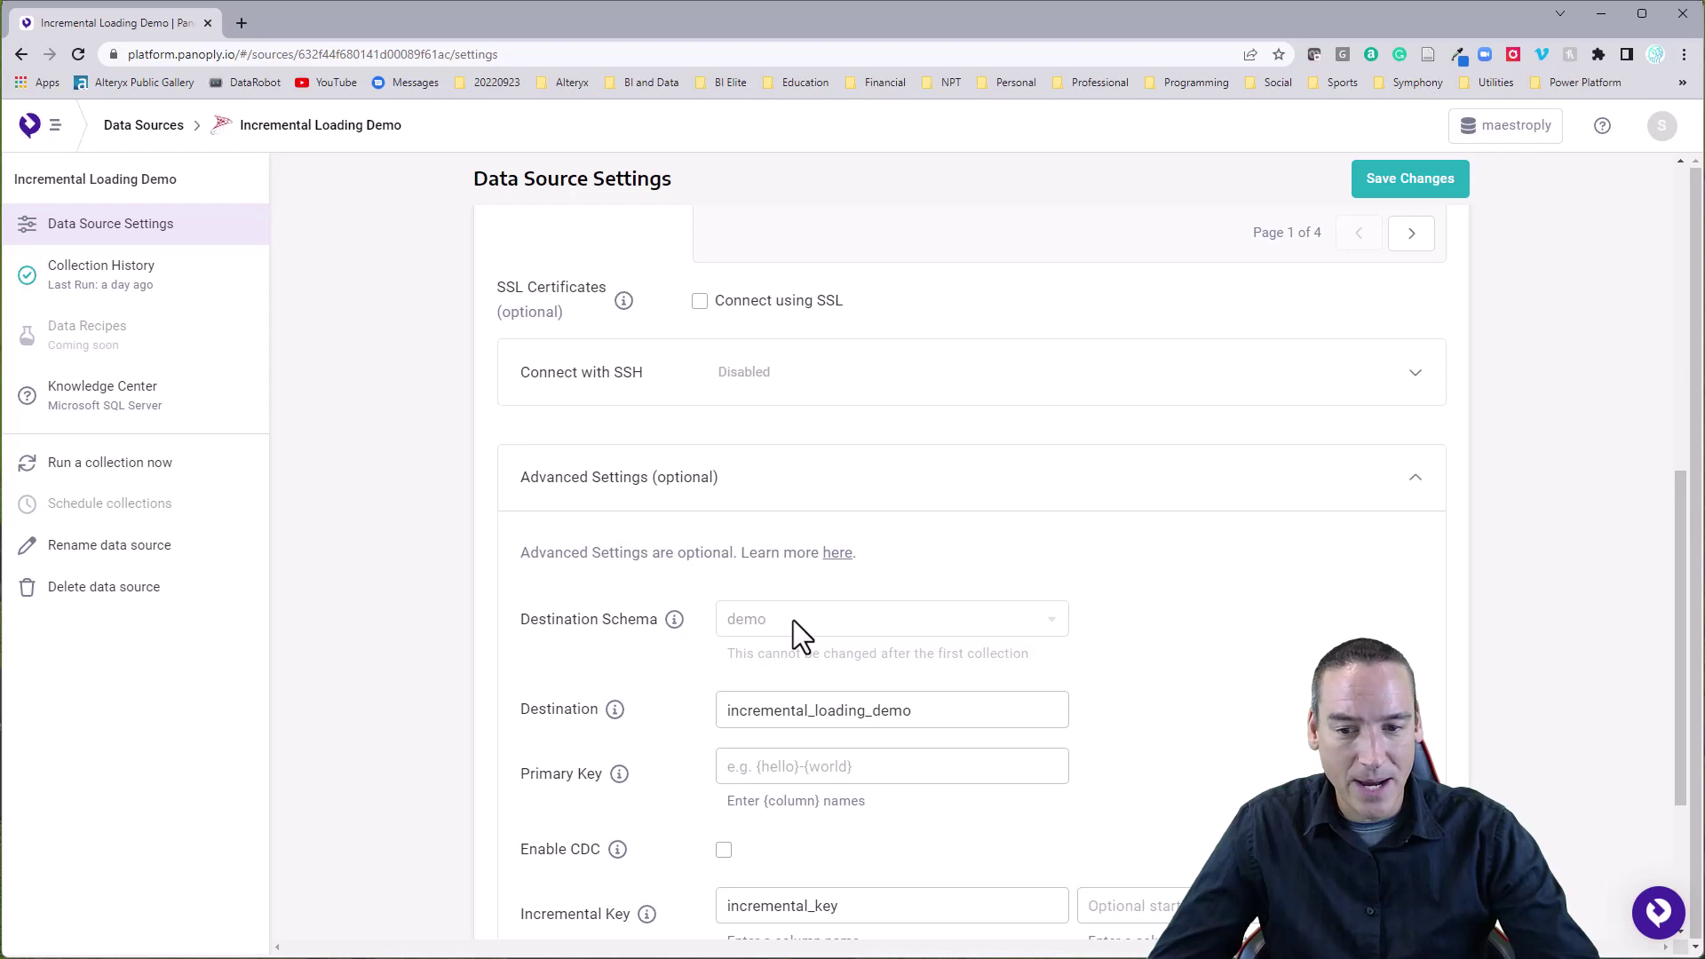
{"action": "scroll", "coordinate": [1200, 654], "scroll_direction": "down", "scroll_amount": 1}
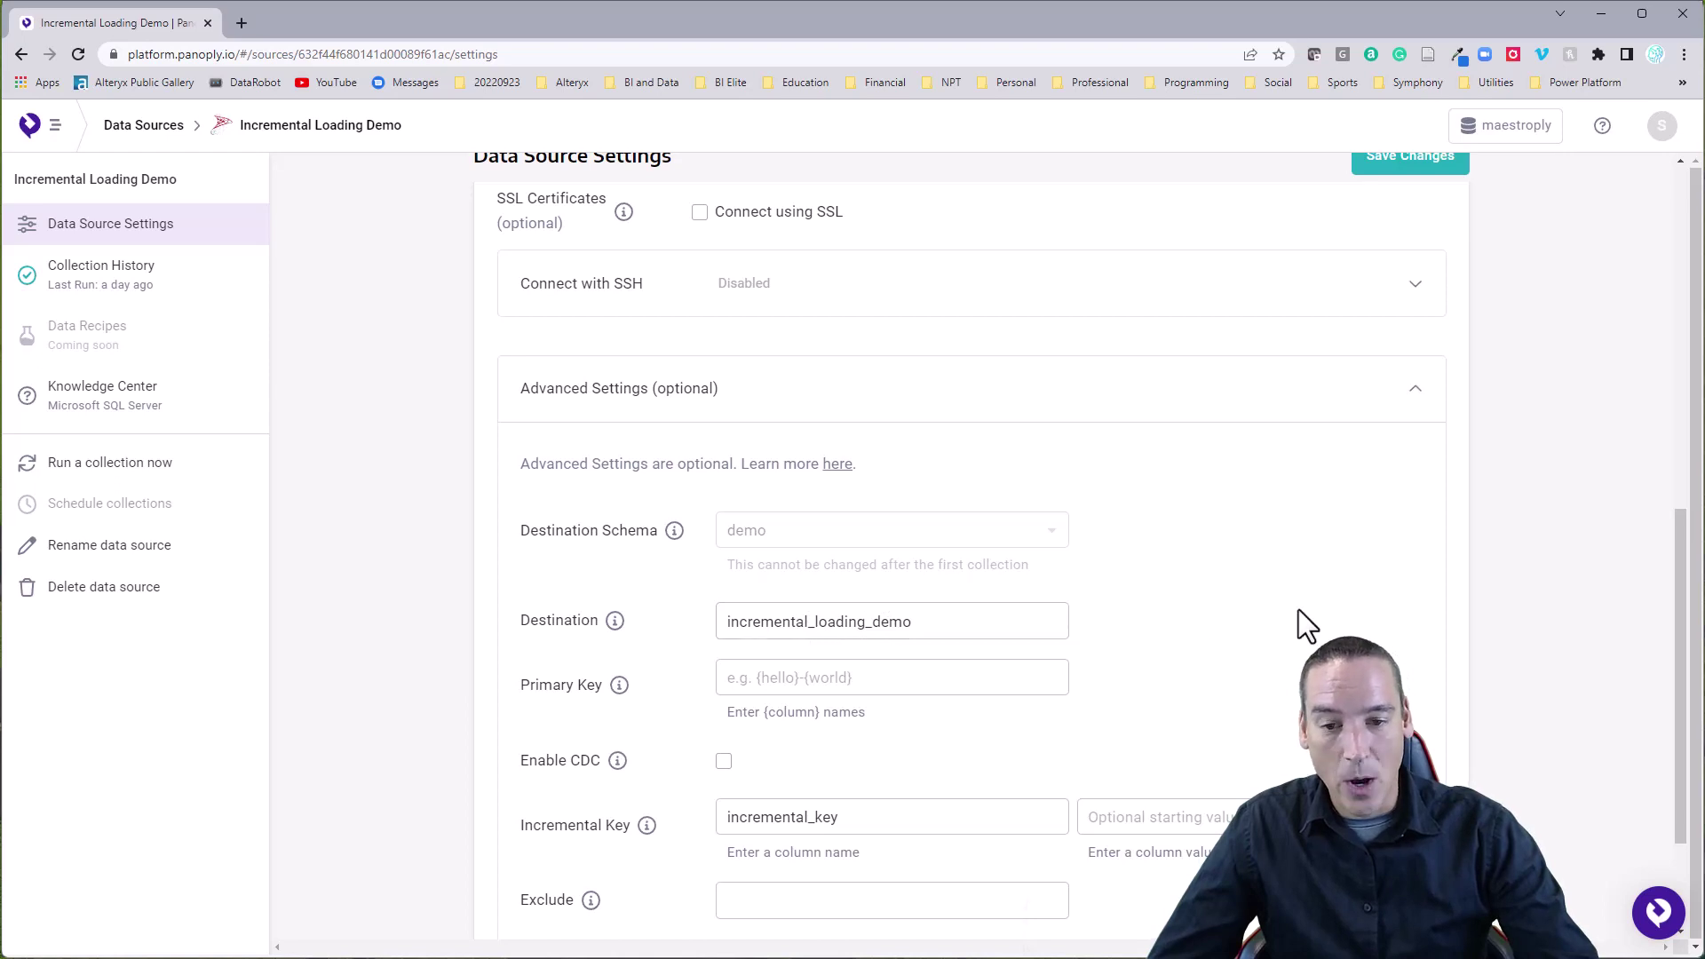
{"action": "scroll", "coordinate": [1299, 610], "scroll_direction": "down", "scroll_amount": 1}
{"action": "scroll", "coordinate": [1267, 593], "scroll_direction": "down", "scroll_amount": 1}
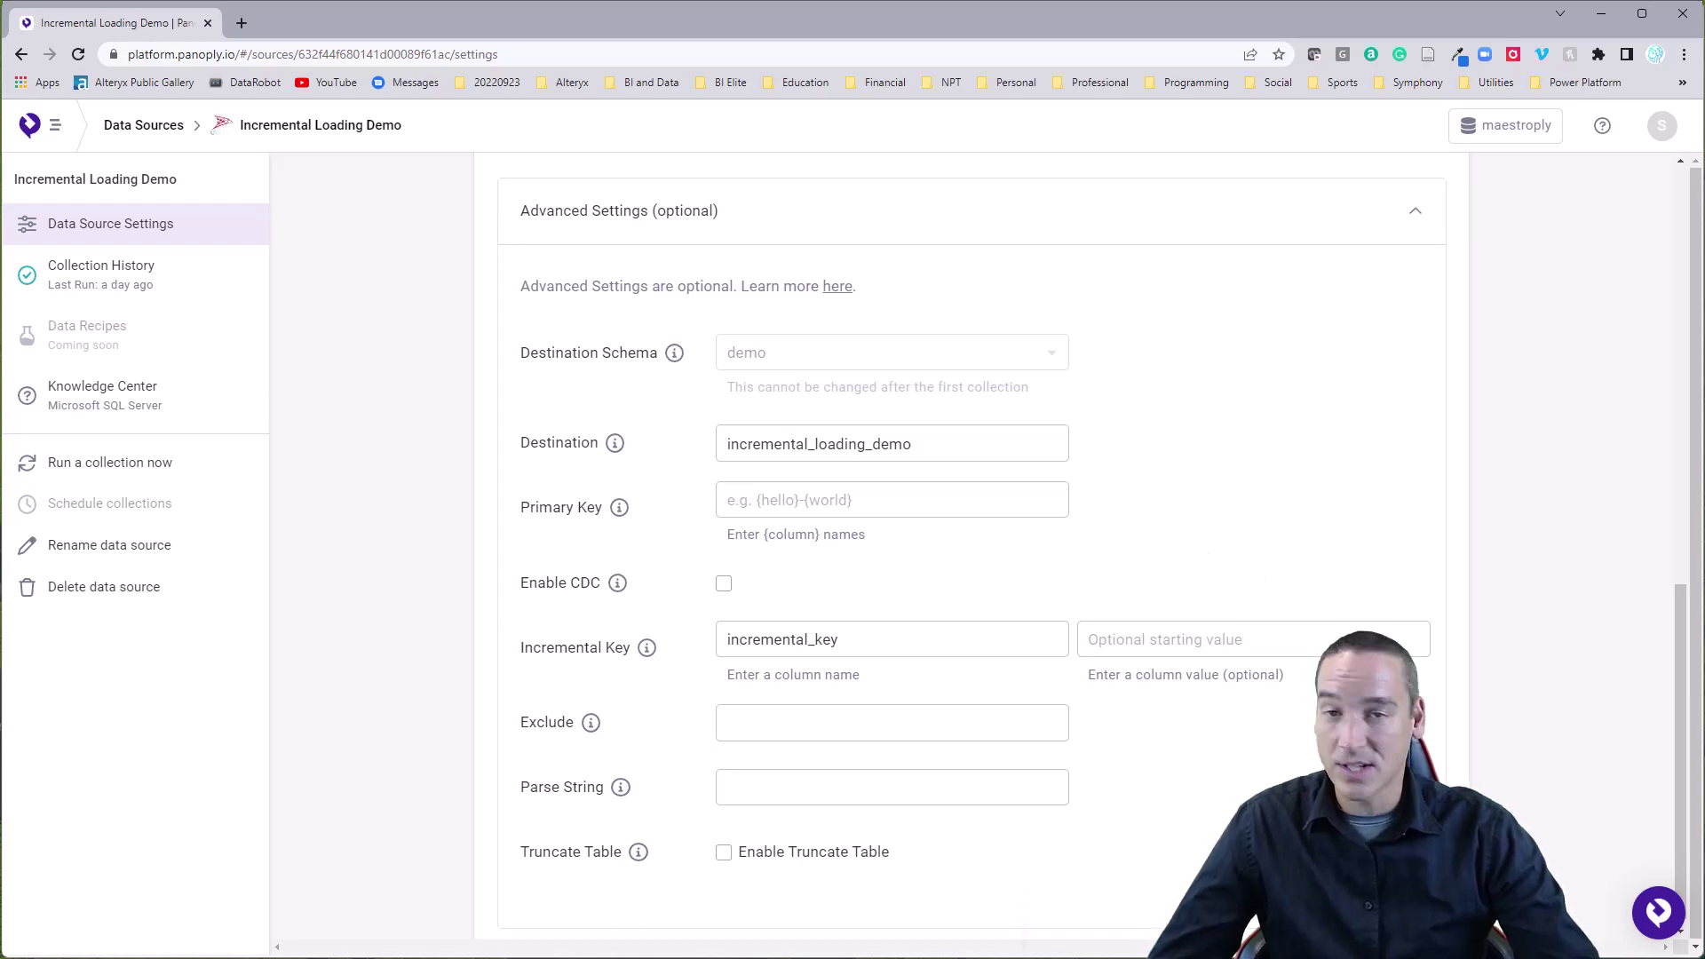
{"action": "key", "text": "alt+Tab"}
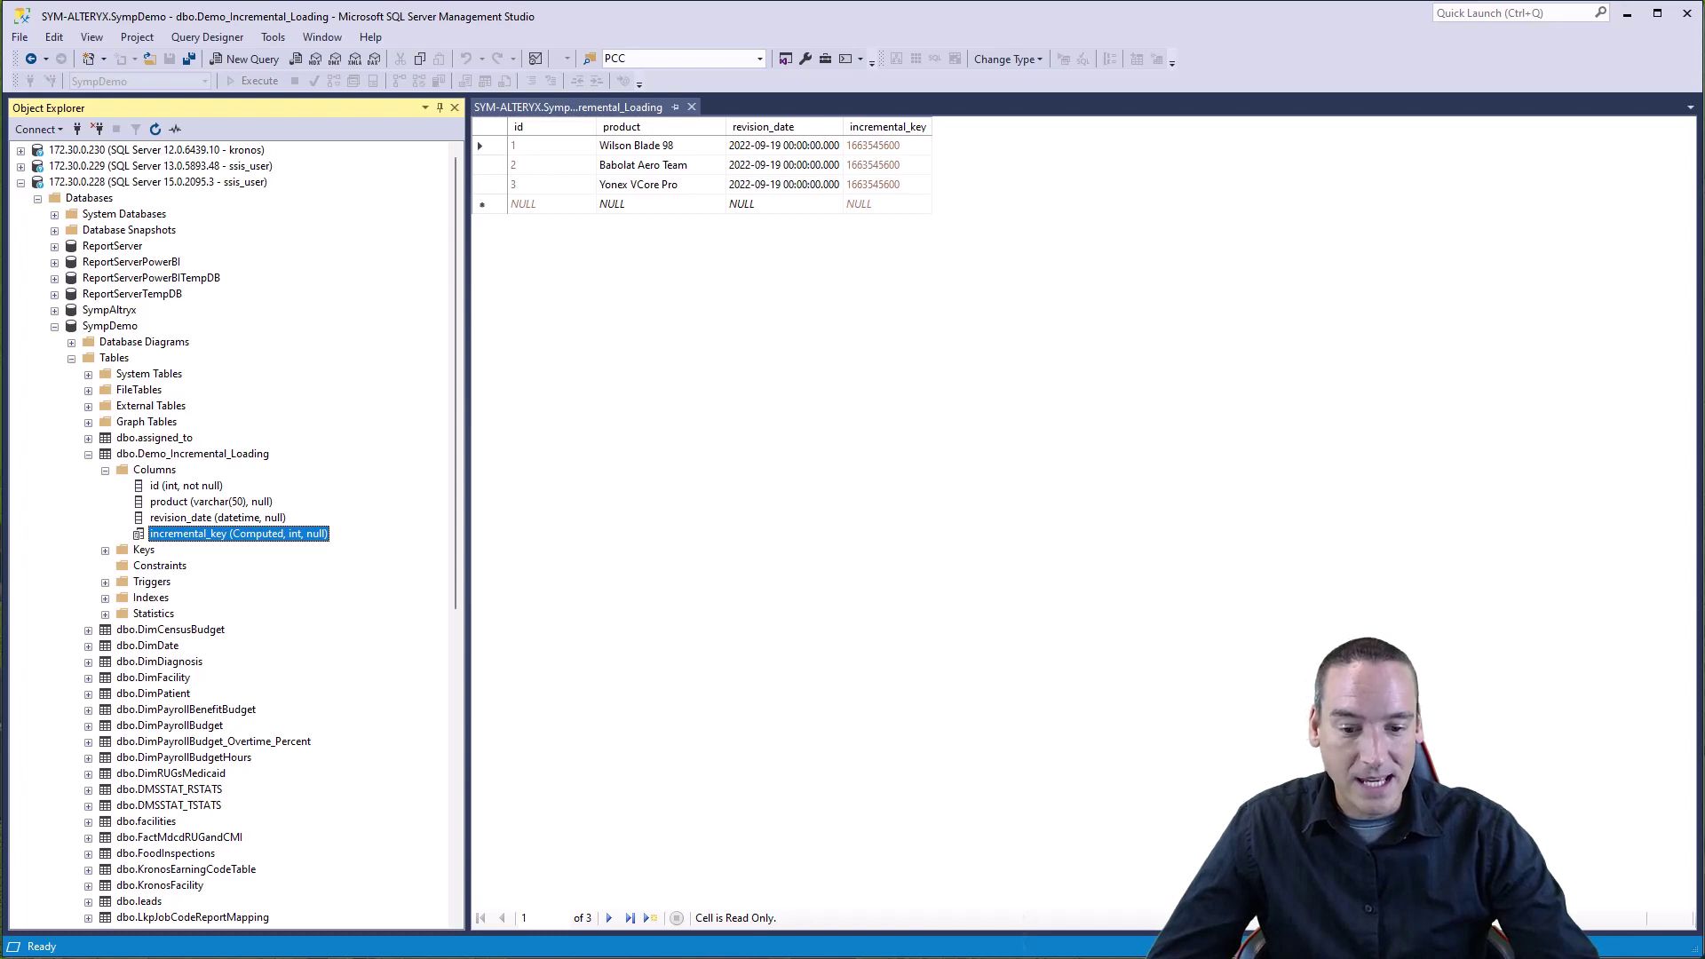
{"action": "key", "text": "alt+Tab"}
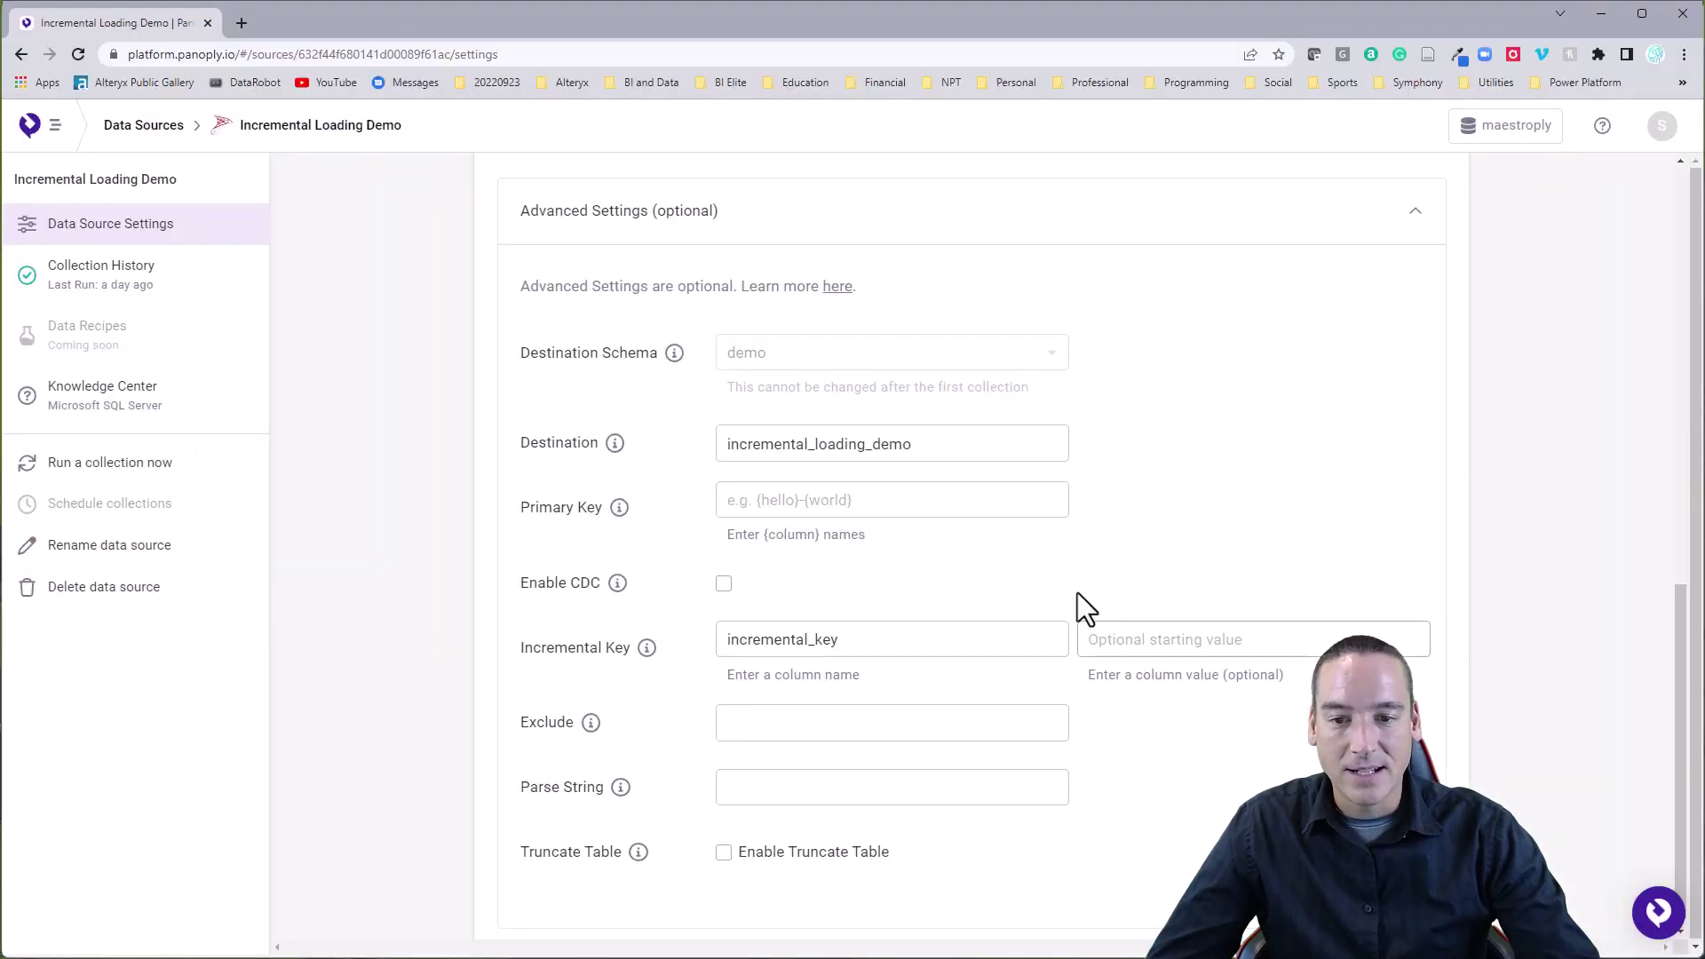
{"action": "left_click", "coordinate": [866, 499]}
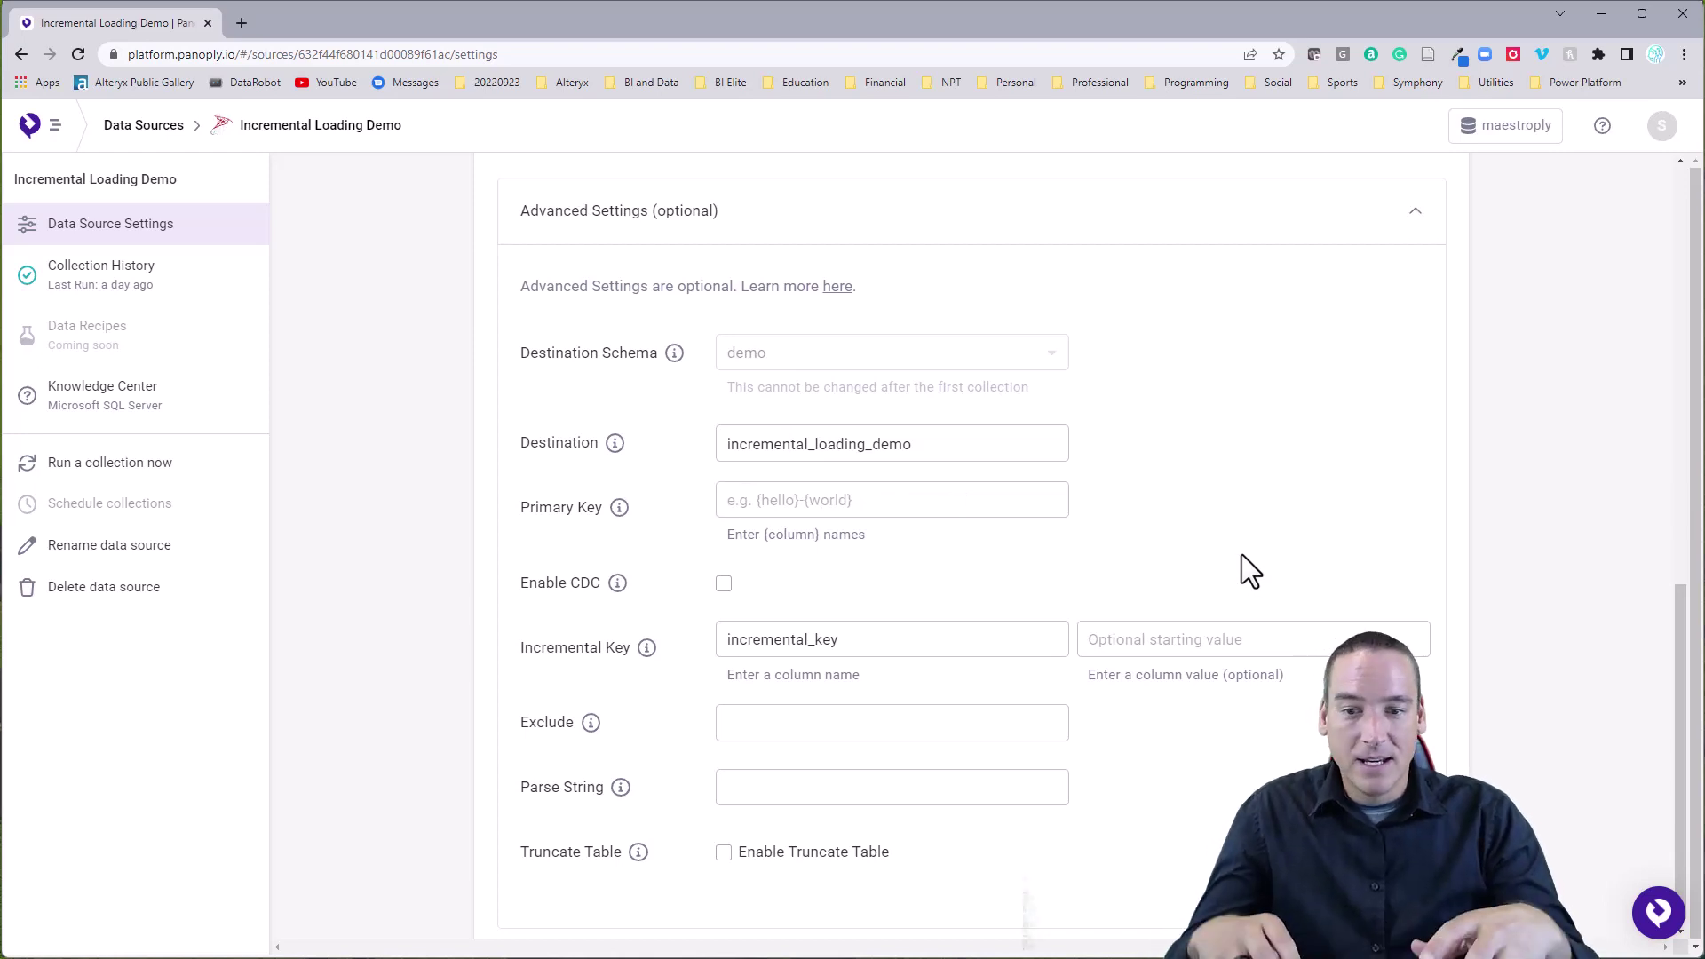
{"action": "mouse_move", "coordinate": [620, 507]}
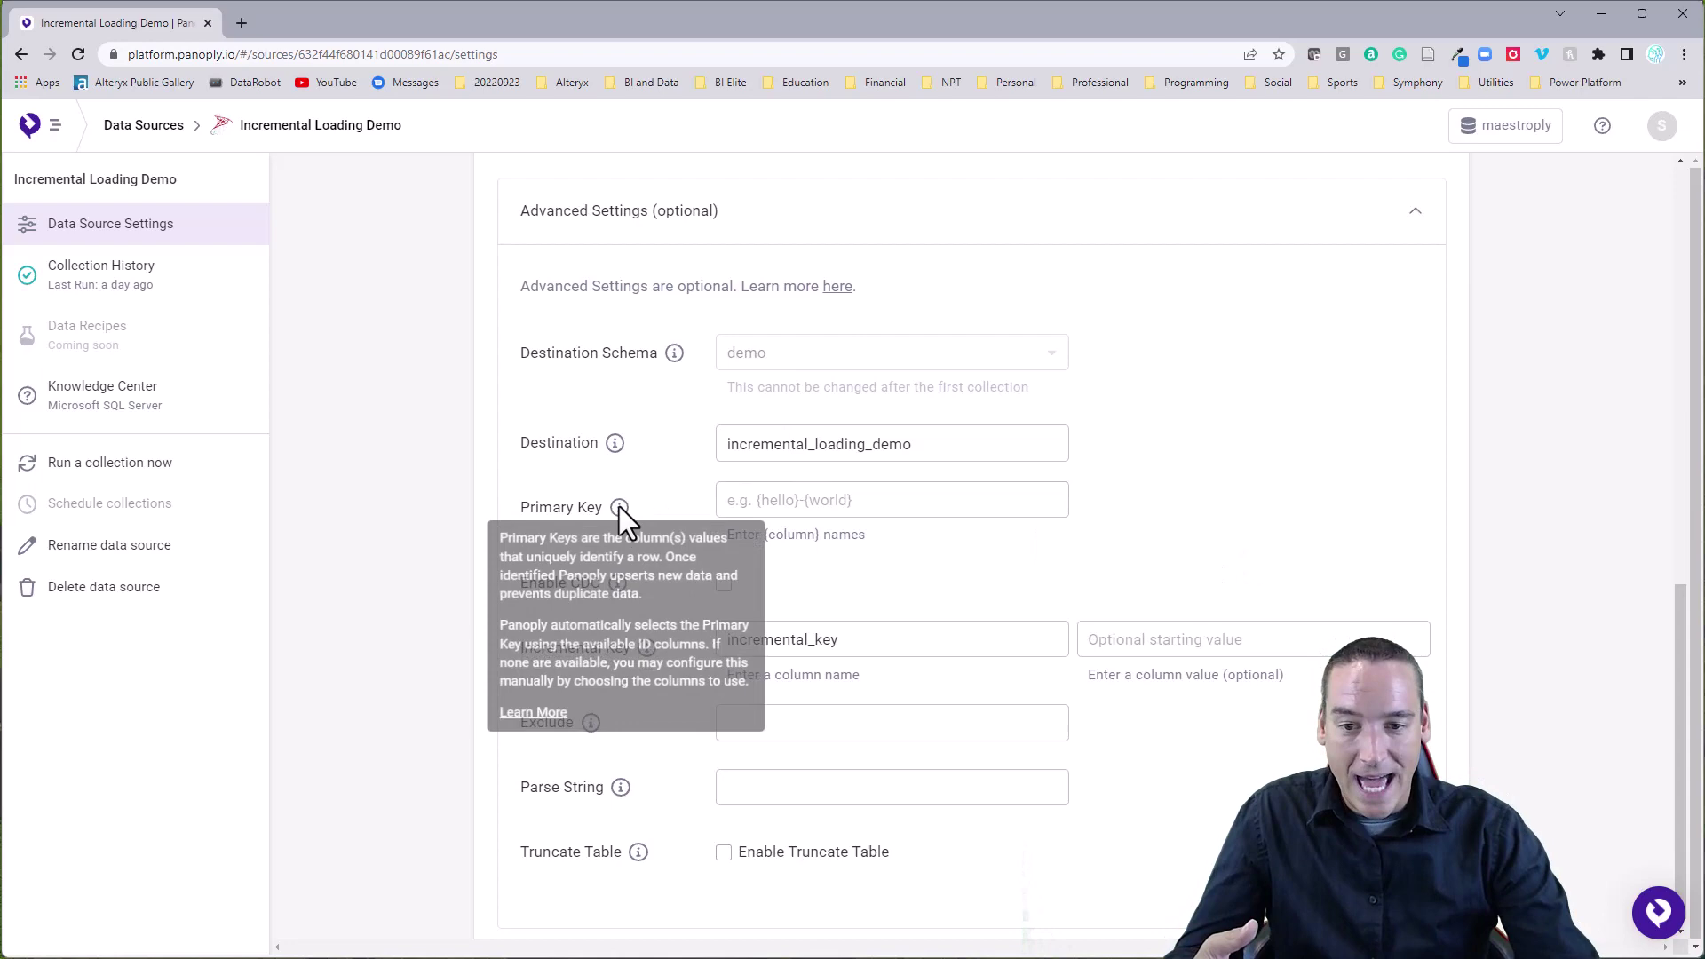
- Read the Primary Keys article's Redshift scenarios and go back to the Incremental Loading Demo tab
{"action": "left_click", "coordinate": [549, 717]}
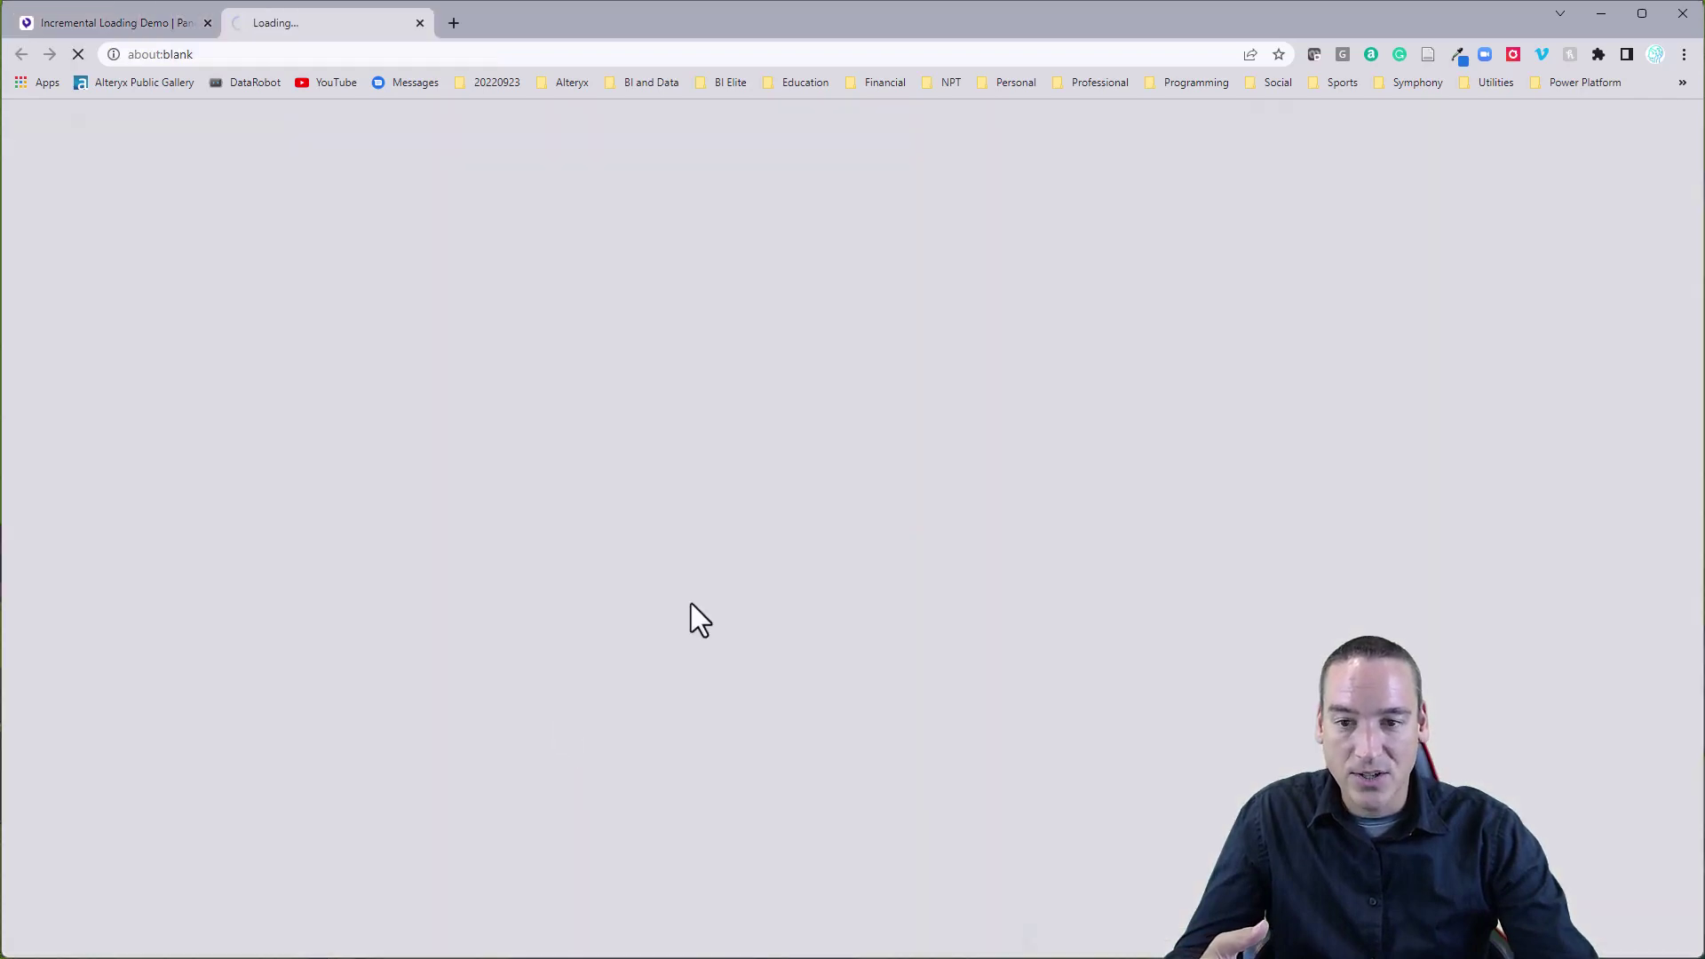
{"action": "scroll", "coordinate": [1305, 495], "scroll_direction": "down", "scroll_amount": 2}
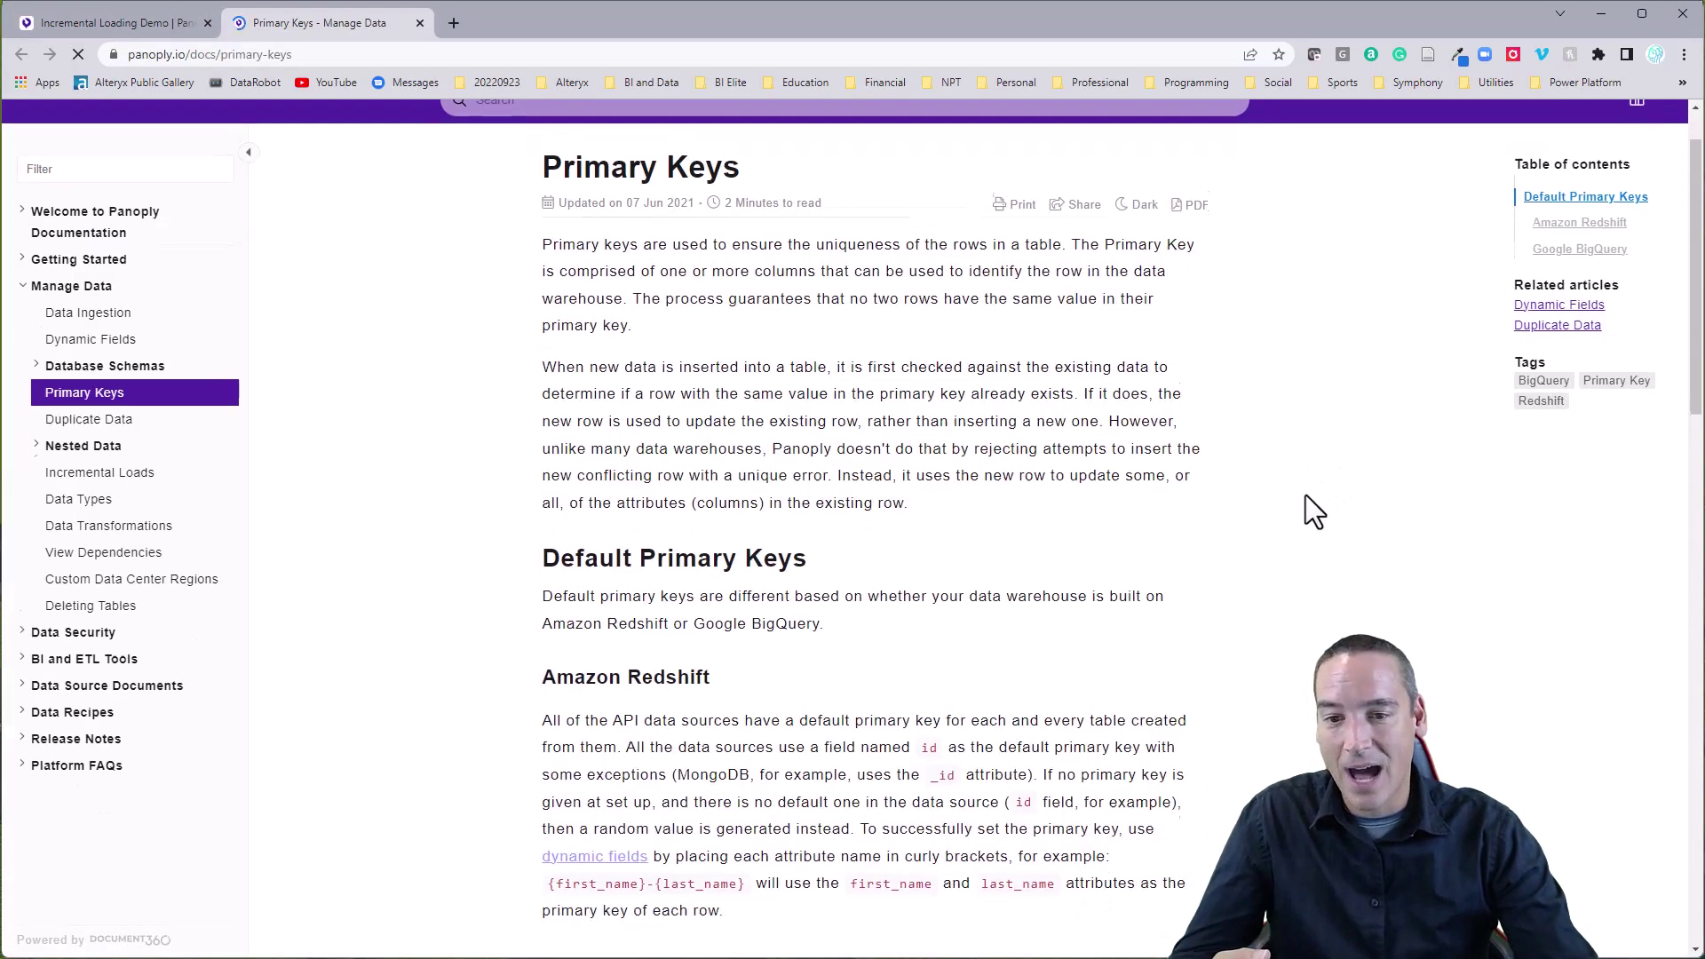
{"action": "scroll", "coordinate": [1305, 495], "scroll_direction": "down", "scroll_amount": 3}
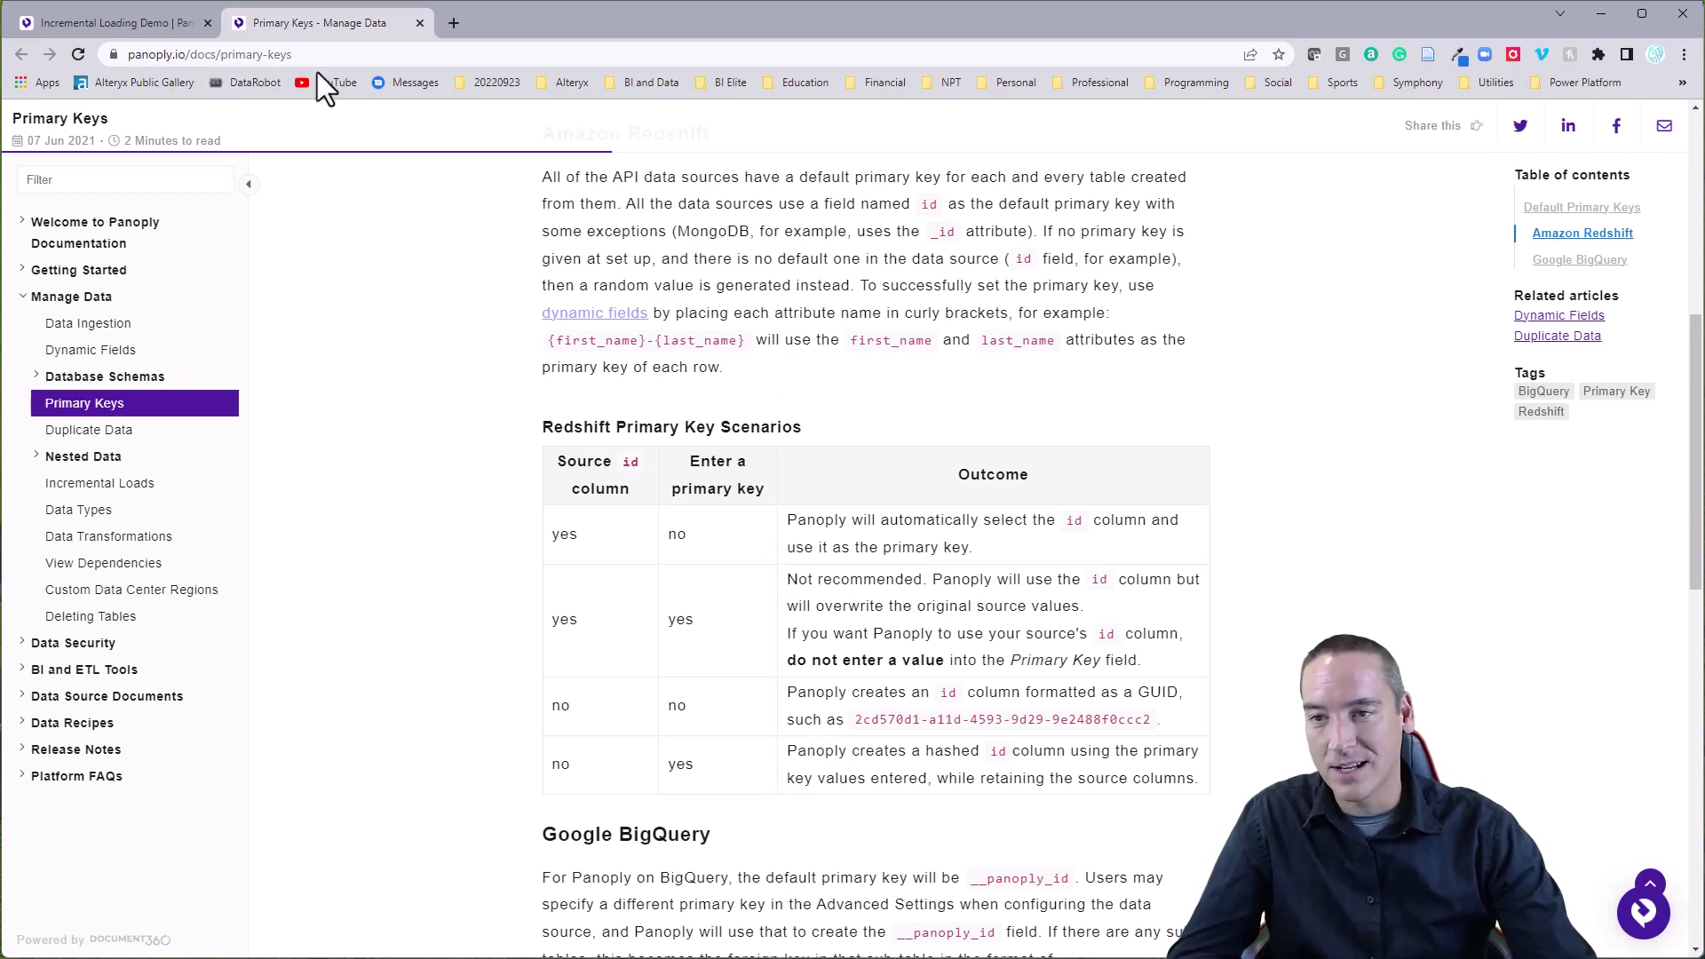
{"action": "left_click", "coordinate": [158, 23]}
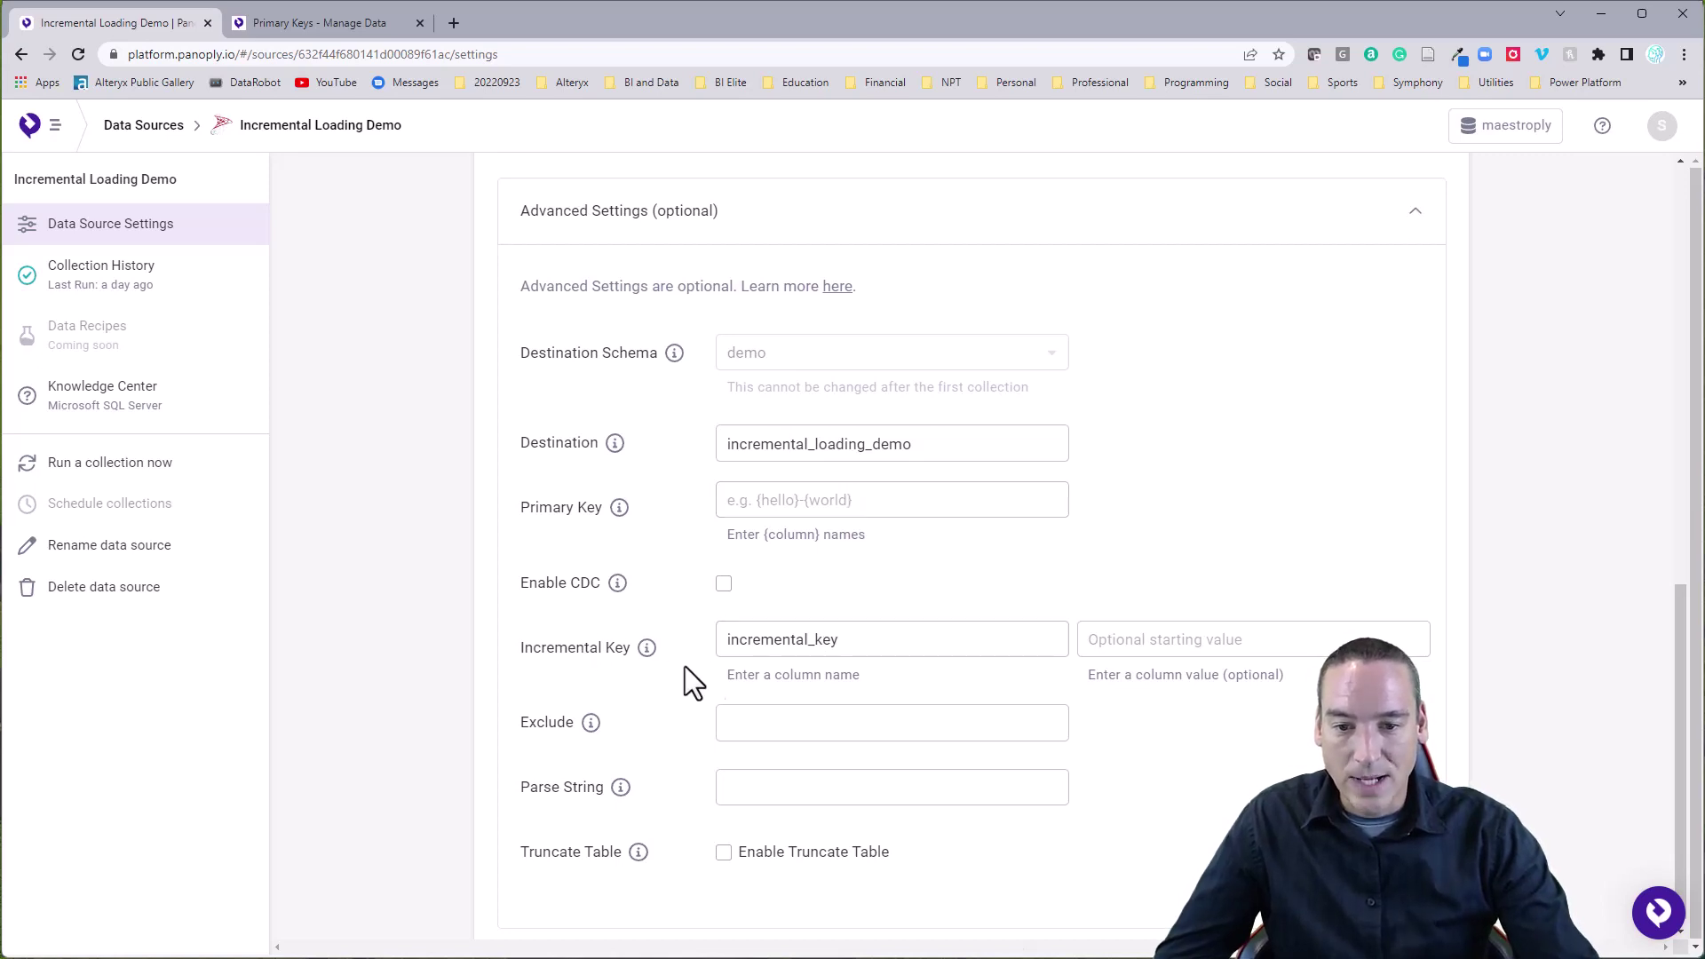
{"action": "left_click", "coordinate": [907, 638]}
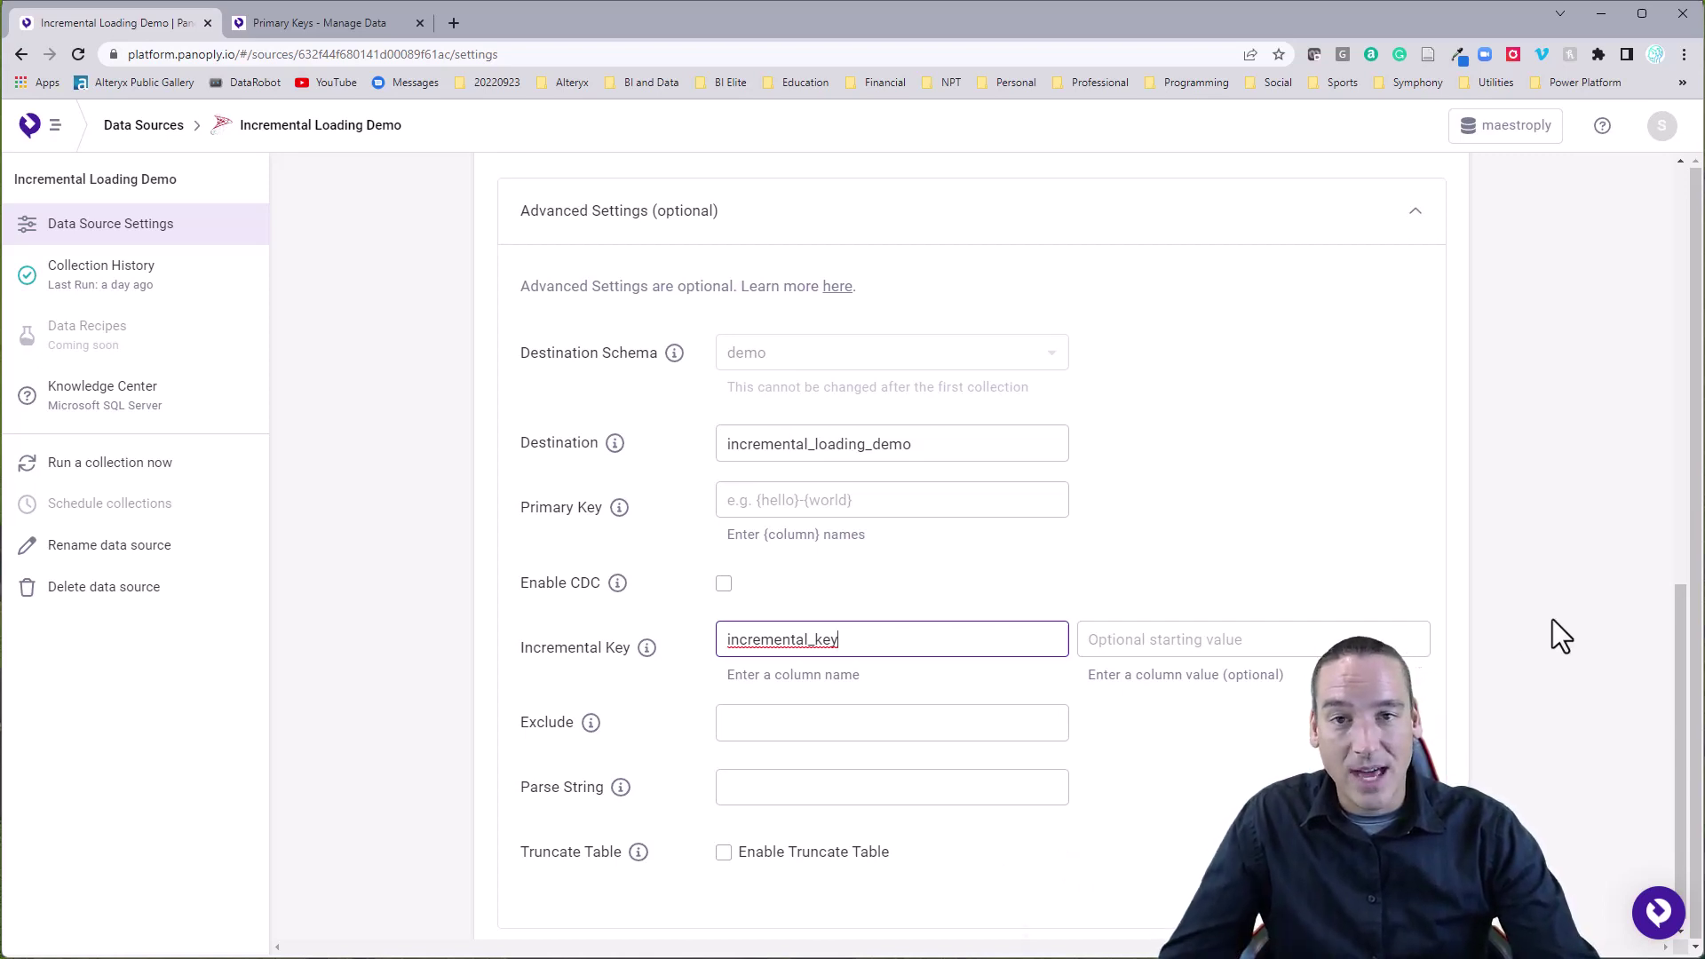
{"action": "scroll", "coordinate": [1552, 619], "scroll_direction": "up", "scroll_amount": 1}
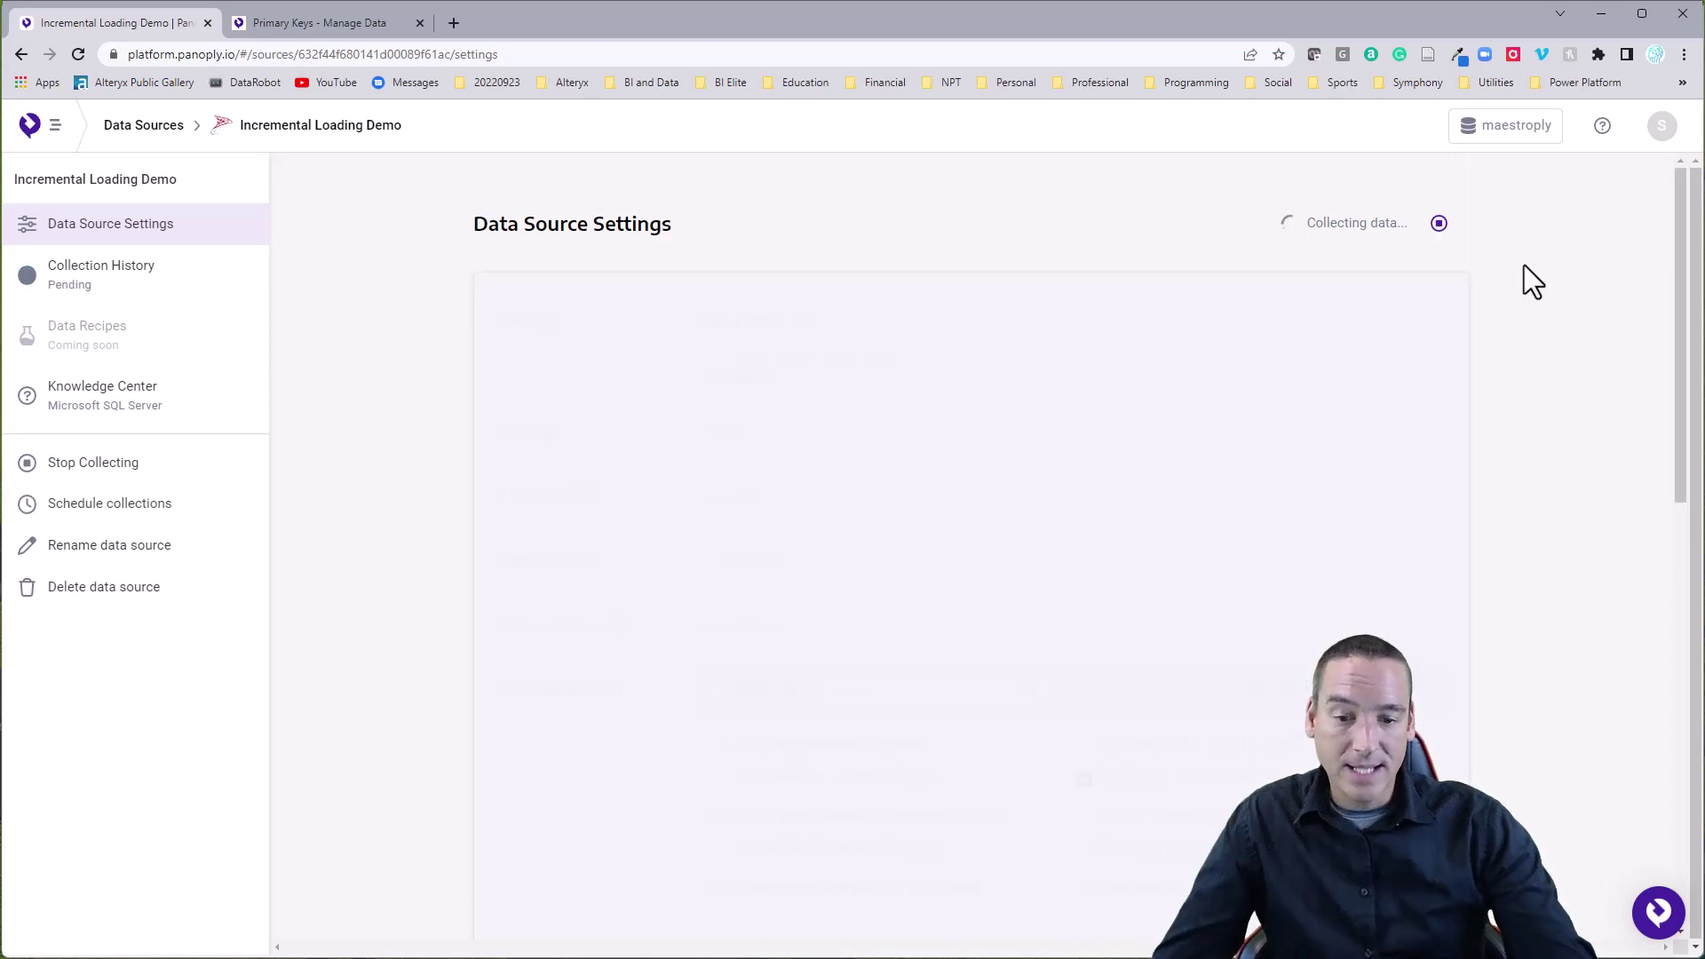
{"action": "scroll", "coordinate": [1553, 353], "scroll_direction": "down", "scroll_amount": 2}
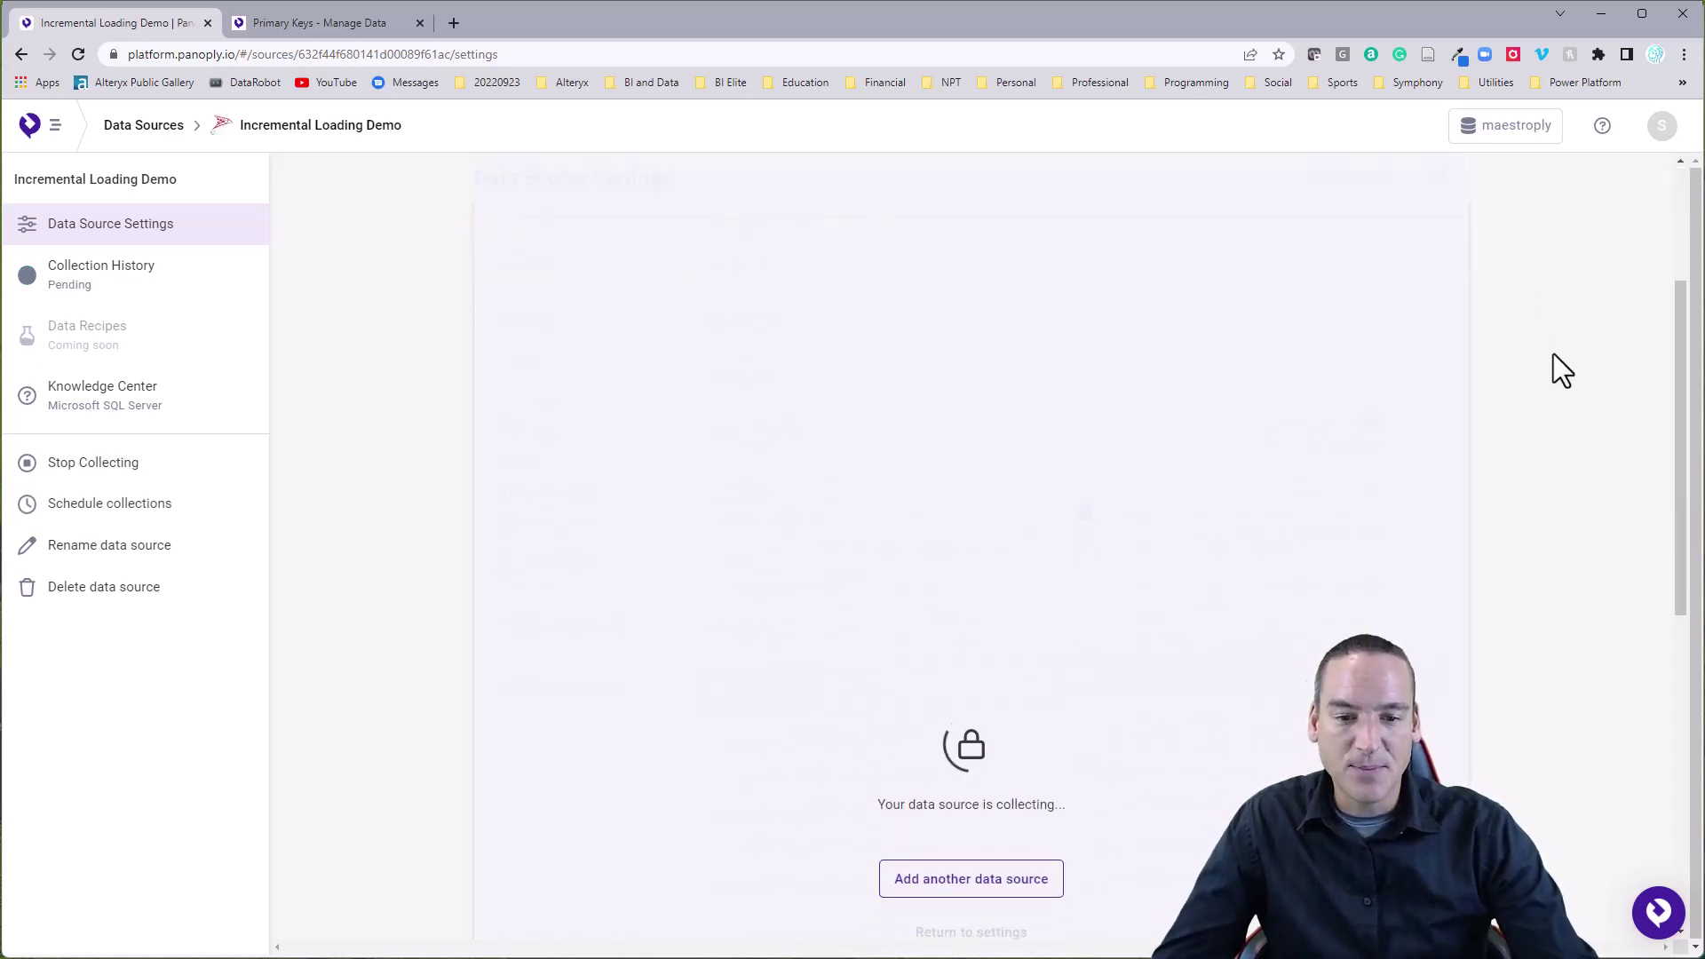
{"action": "scroll", "coordinate": [1561, 371], "scroll_direction": "down", "scroll_amount": 1}
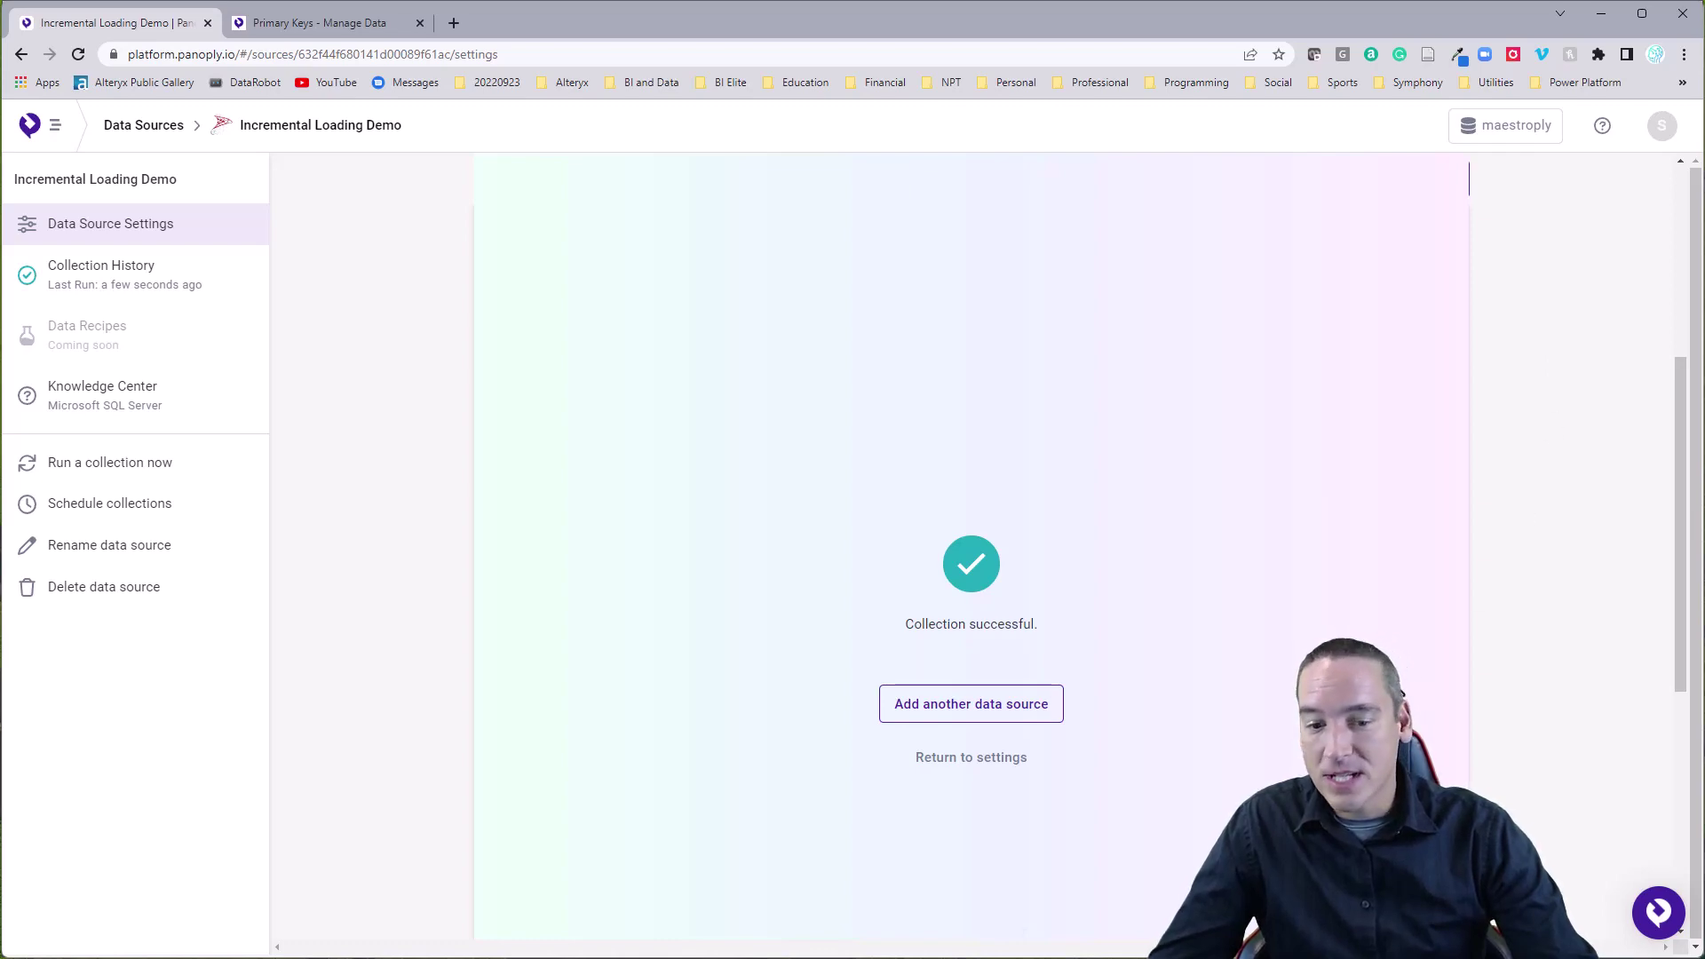
- Highlight the __updatetime column in the DBeaver query and re-run it for current update times
{"action": "key", "text": "alt+Tab"}
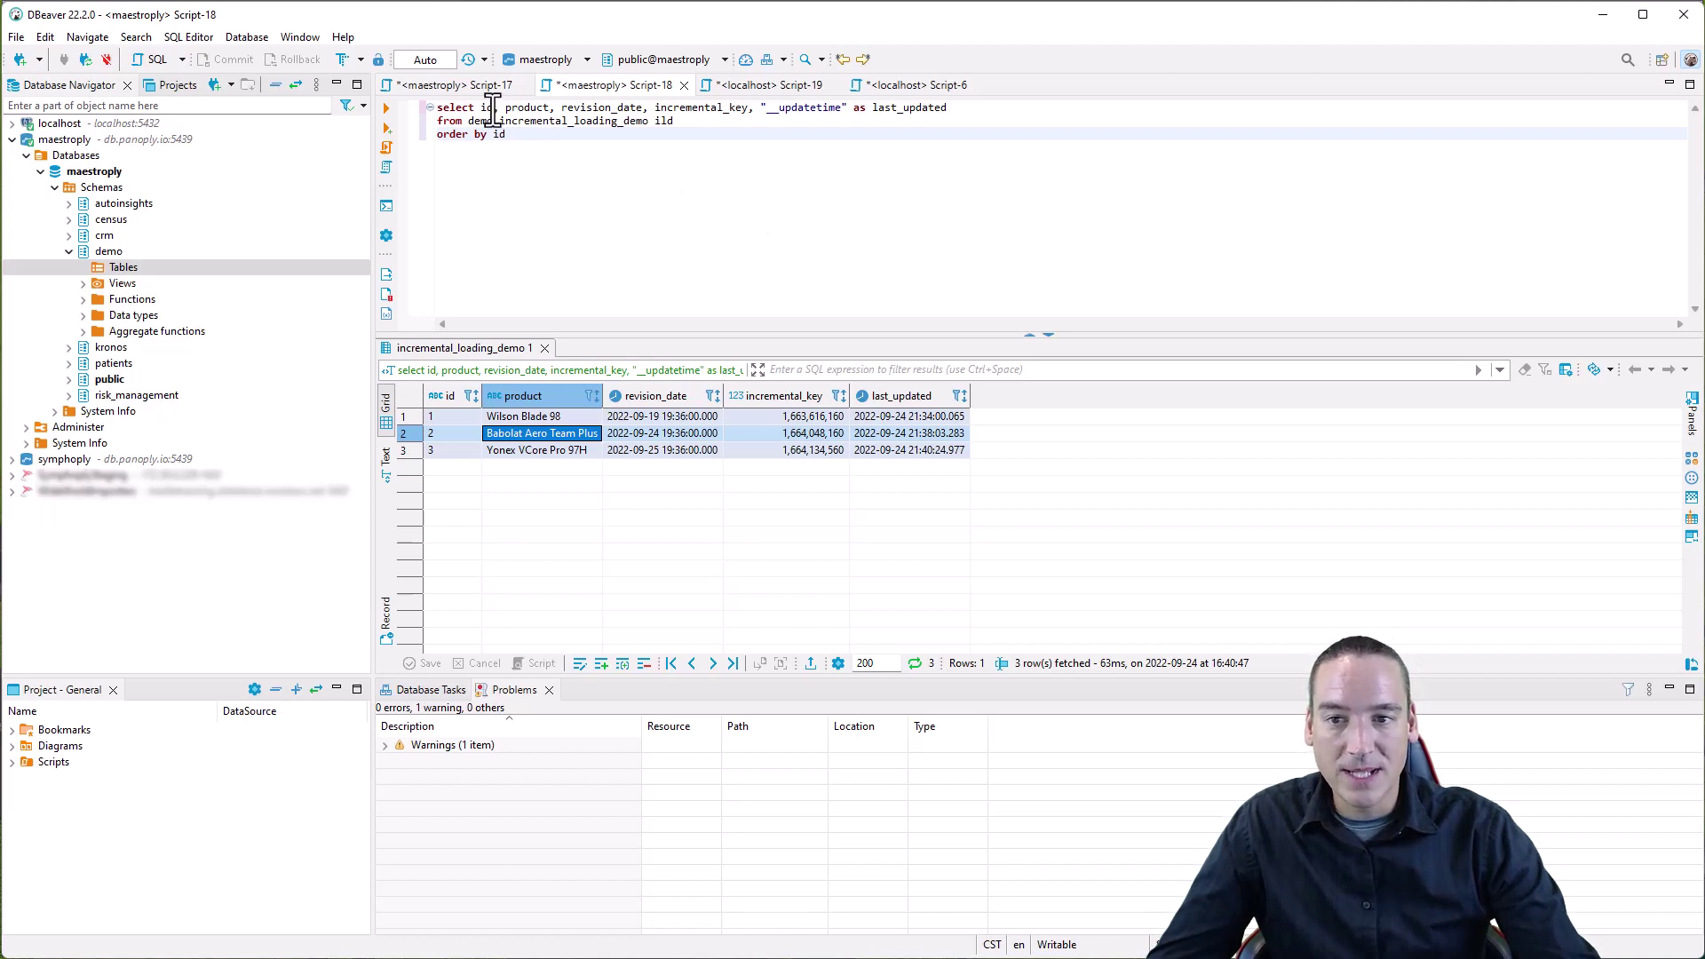
{"action": "left_click", "coordinate": [607, 109]}
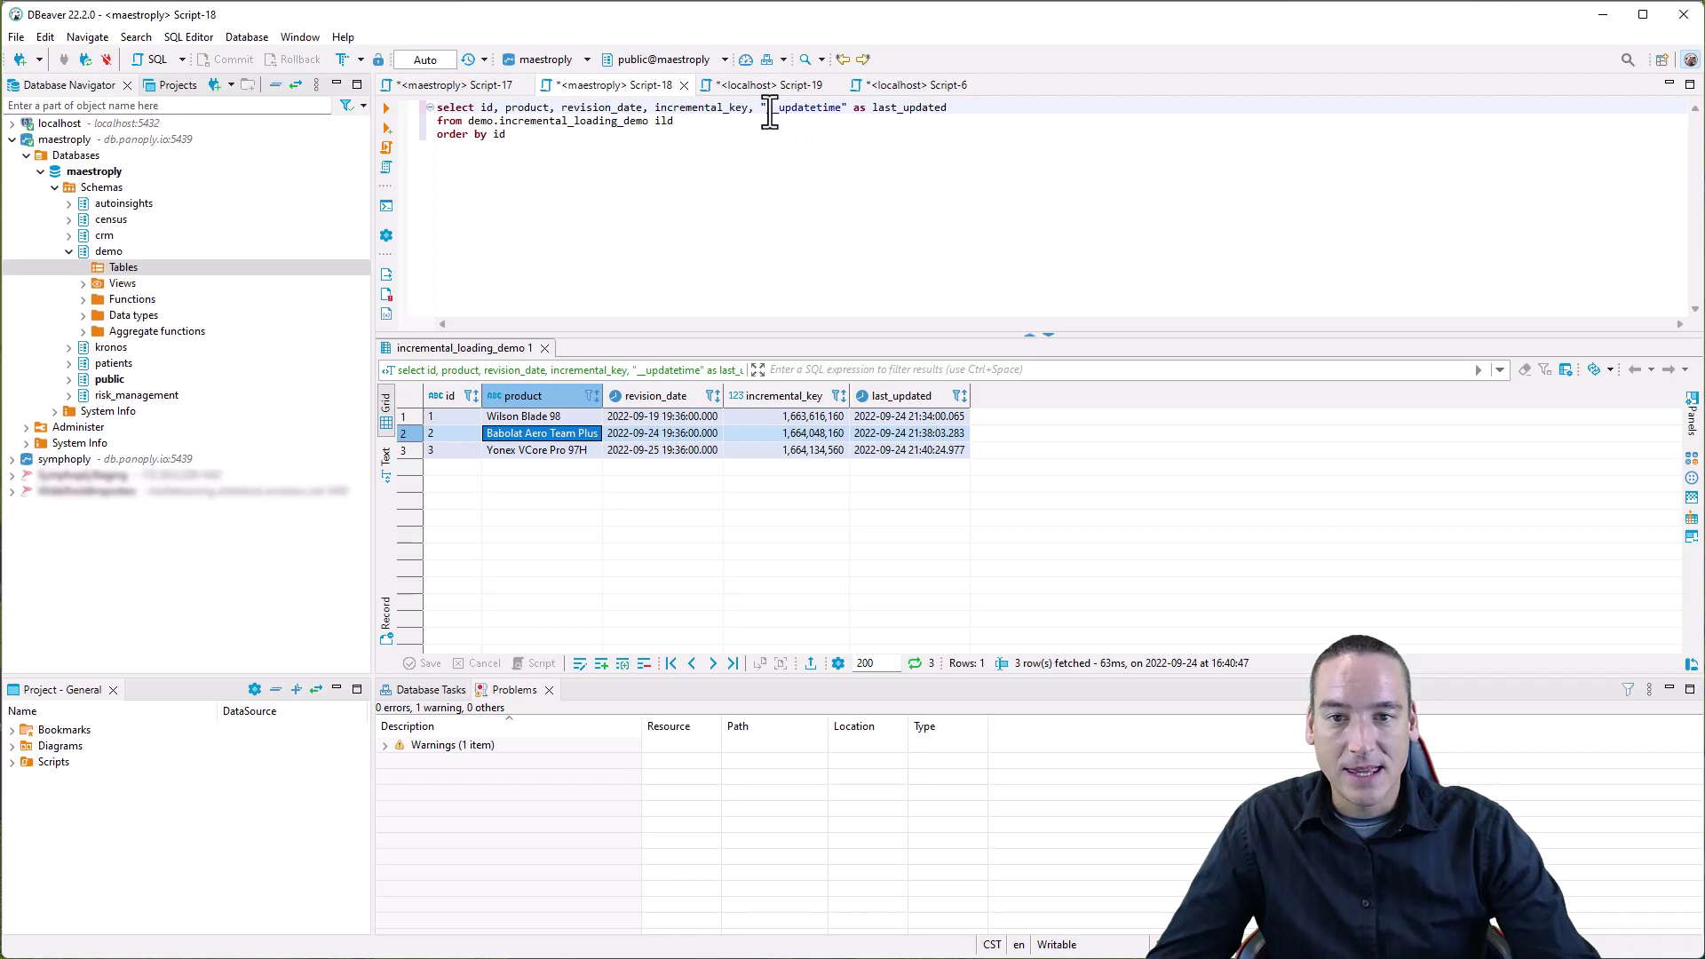
{"action": "left_click_drag", "start_coordinate": [768, 109], "coordinate": [841, 110]}
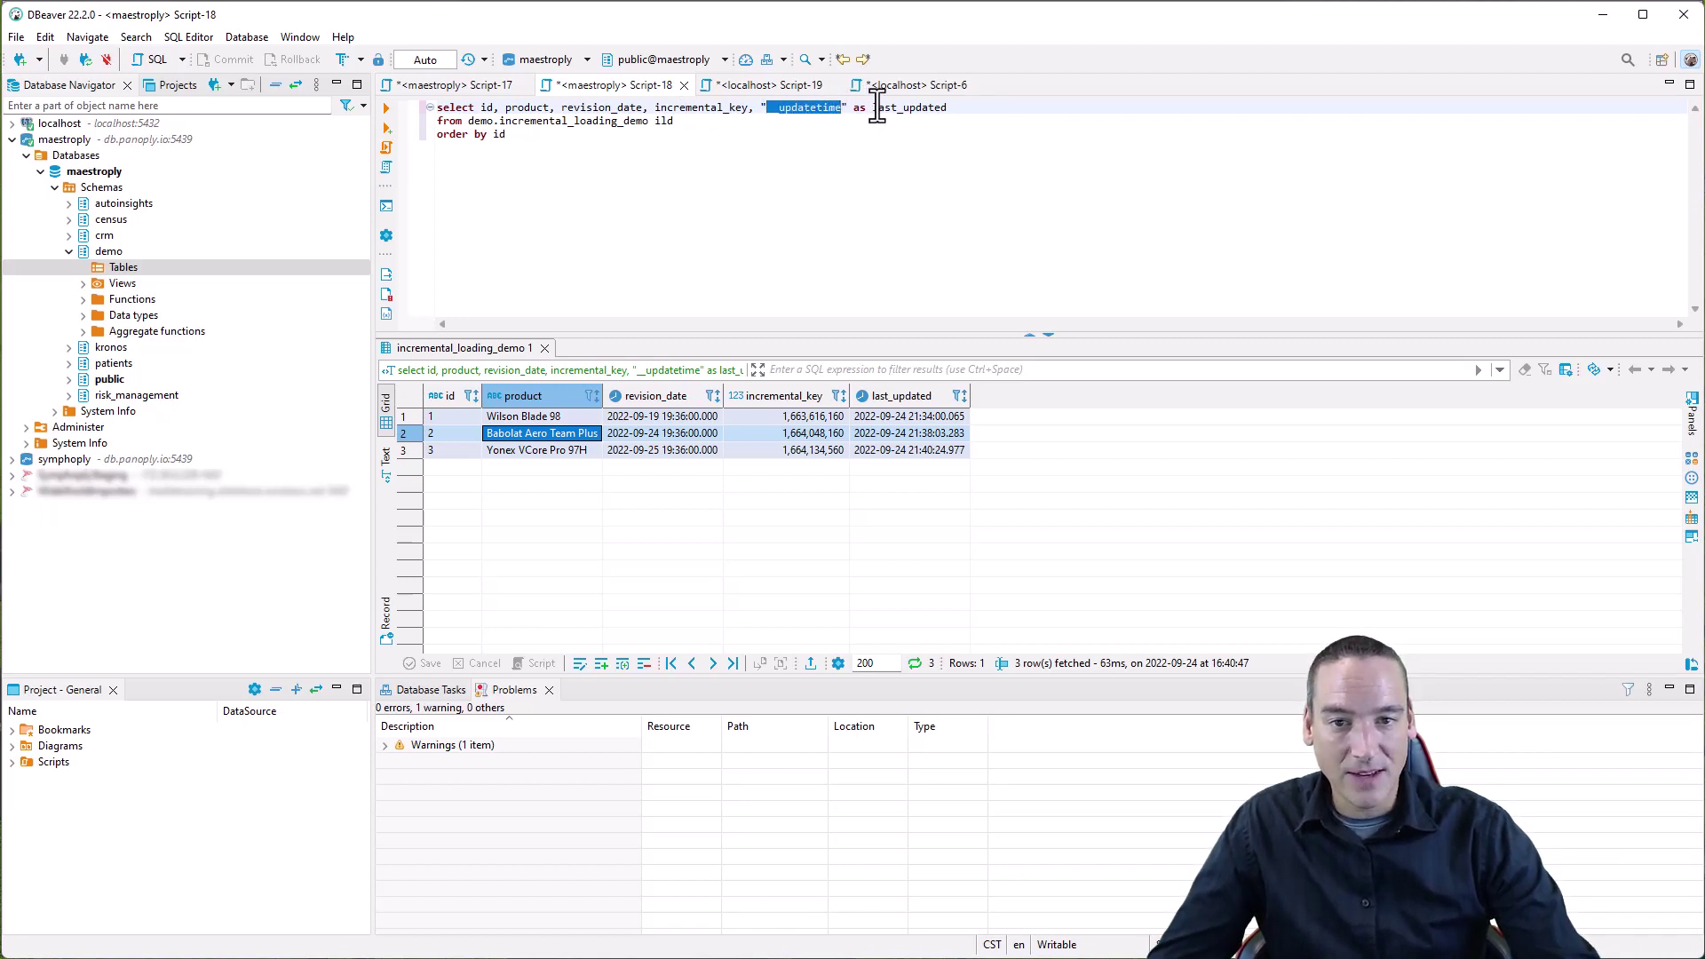
{"action": "left_click", "coordinate": [619, 135]}
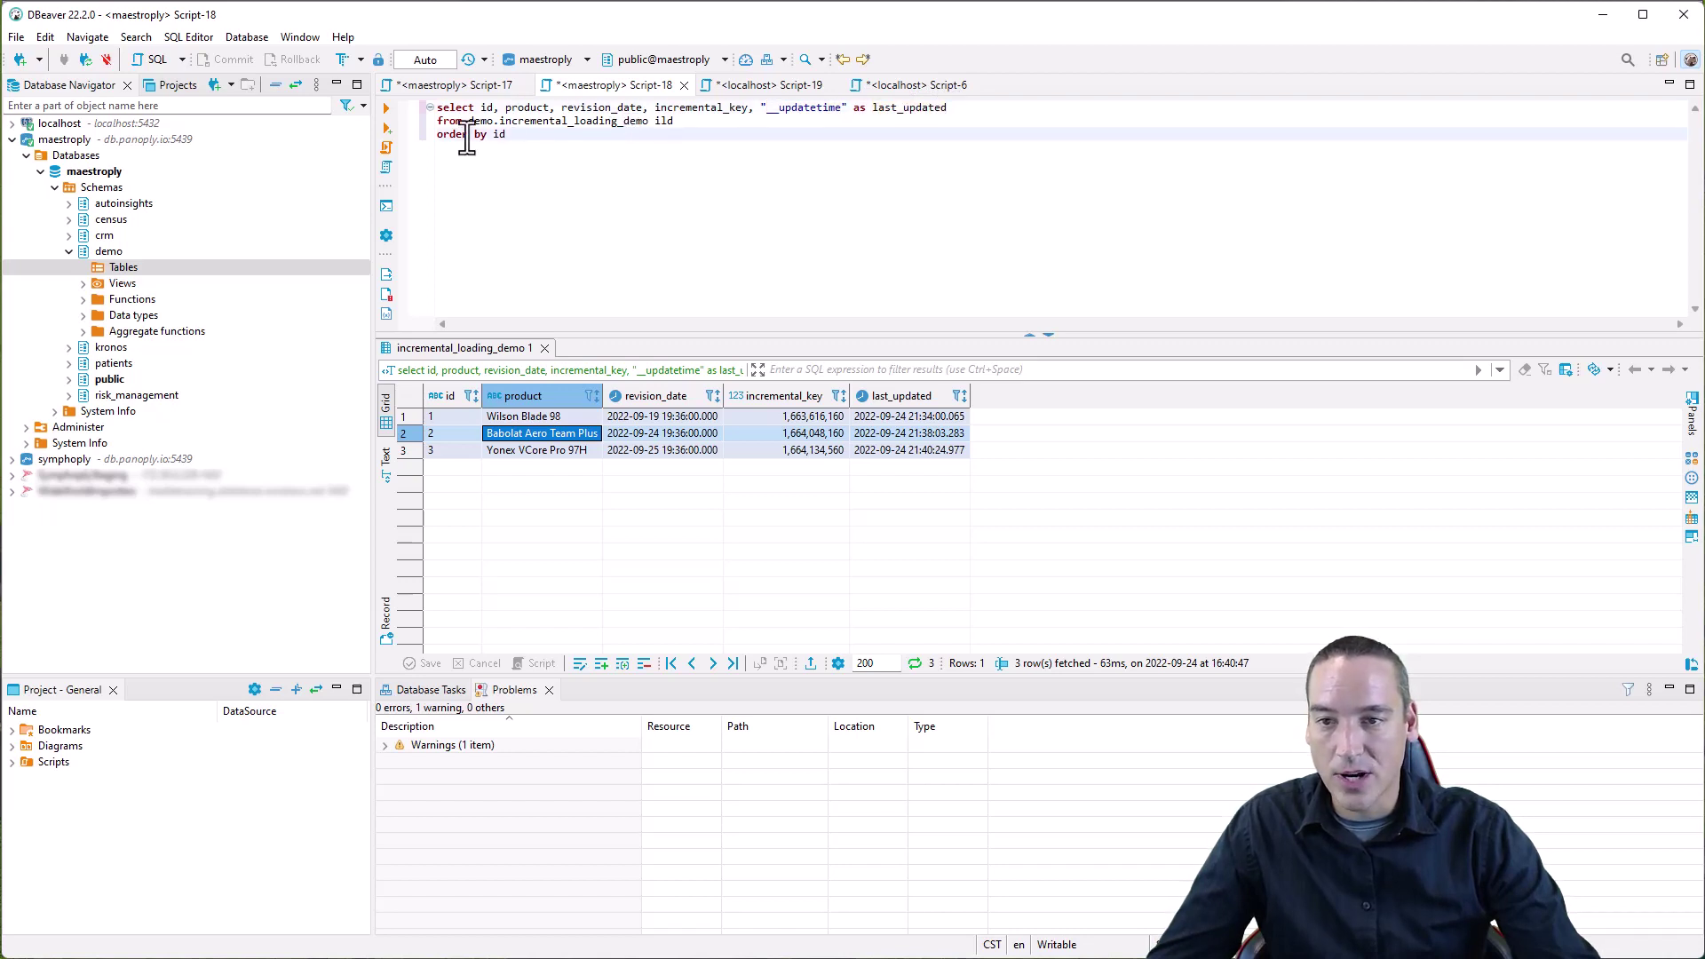
{"action": "left_click", "coordinate": [386, 108]}
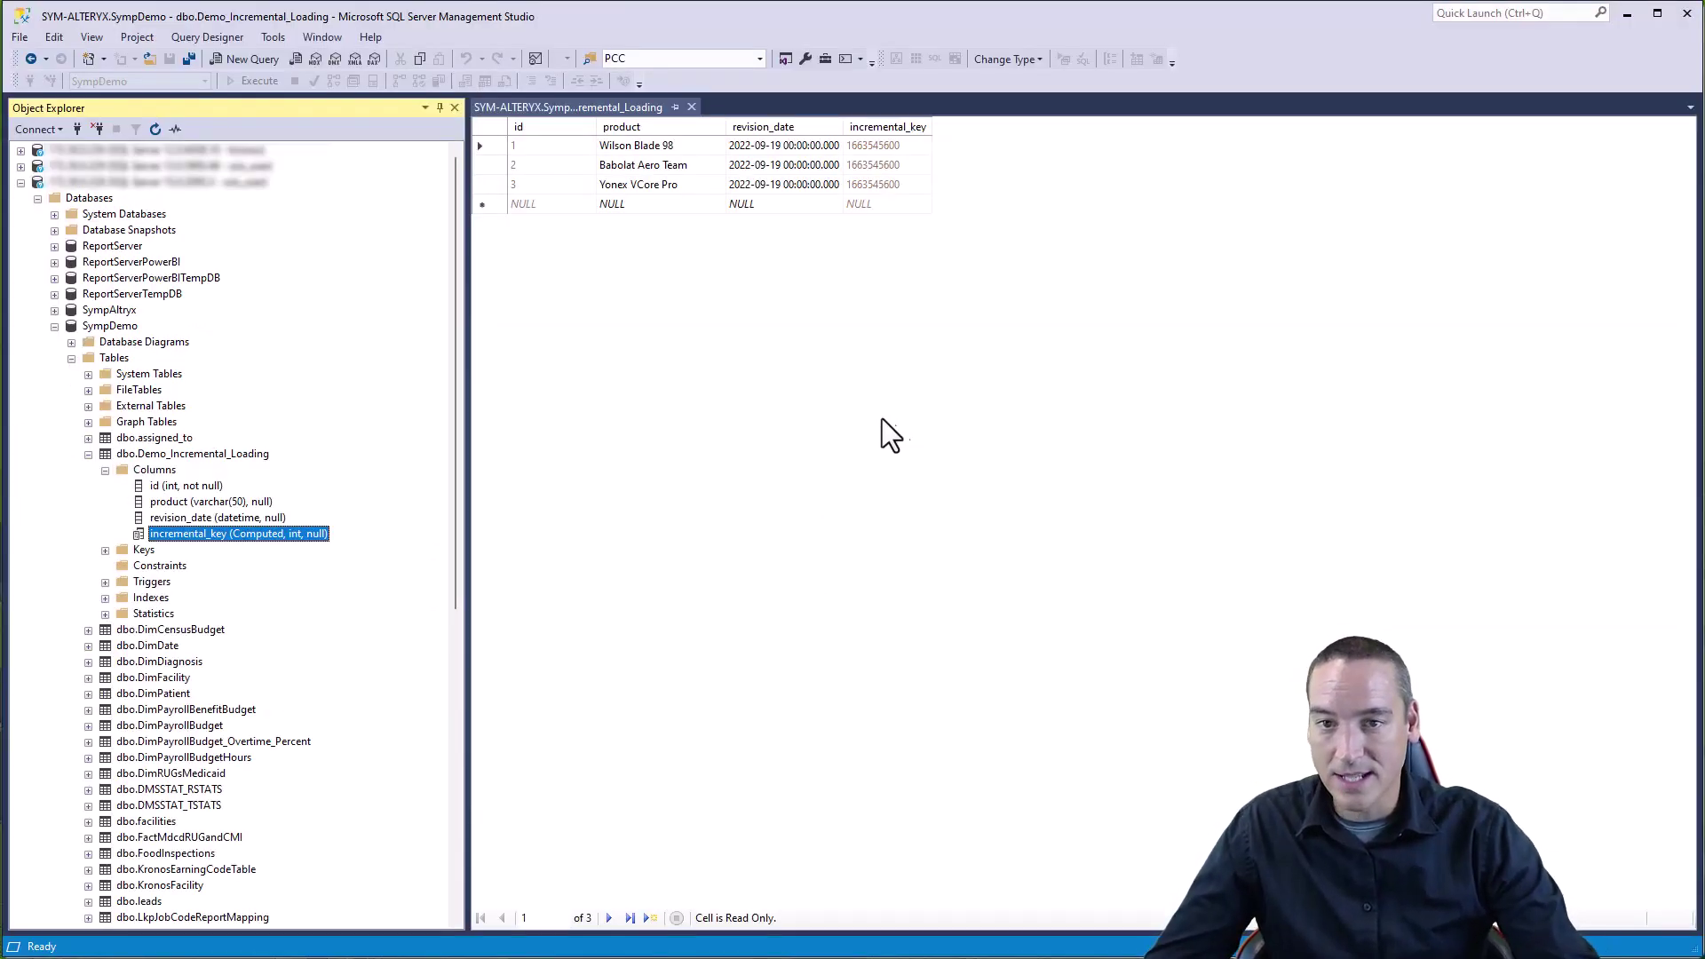
- Change row 2 to 'Babolat Aero Team Plus' with revision date 2022-09-25 and execute the edit
{"action": "left_click", "coordinate": [695, 166]}
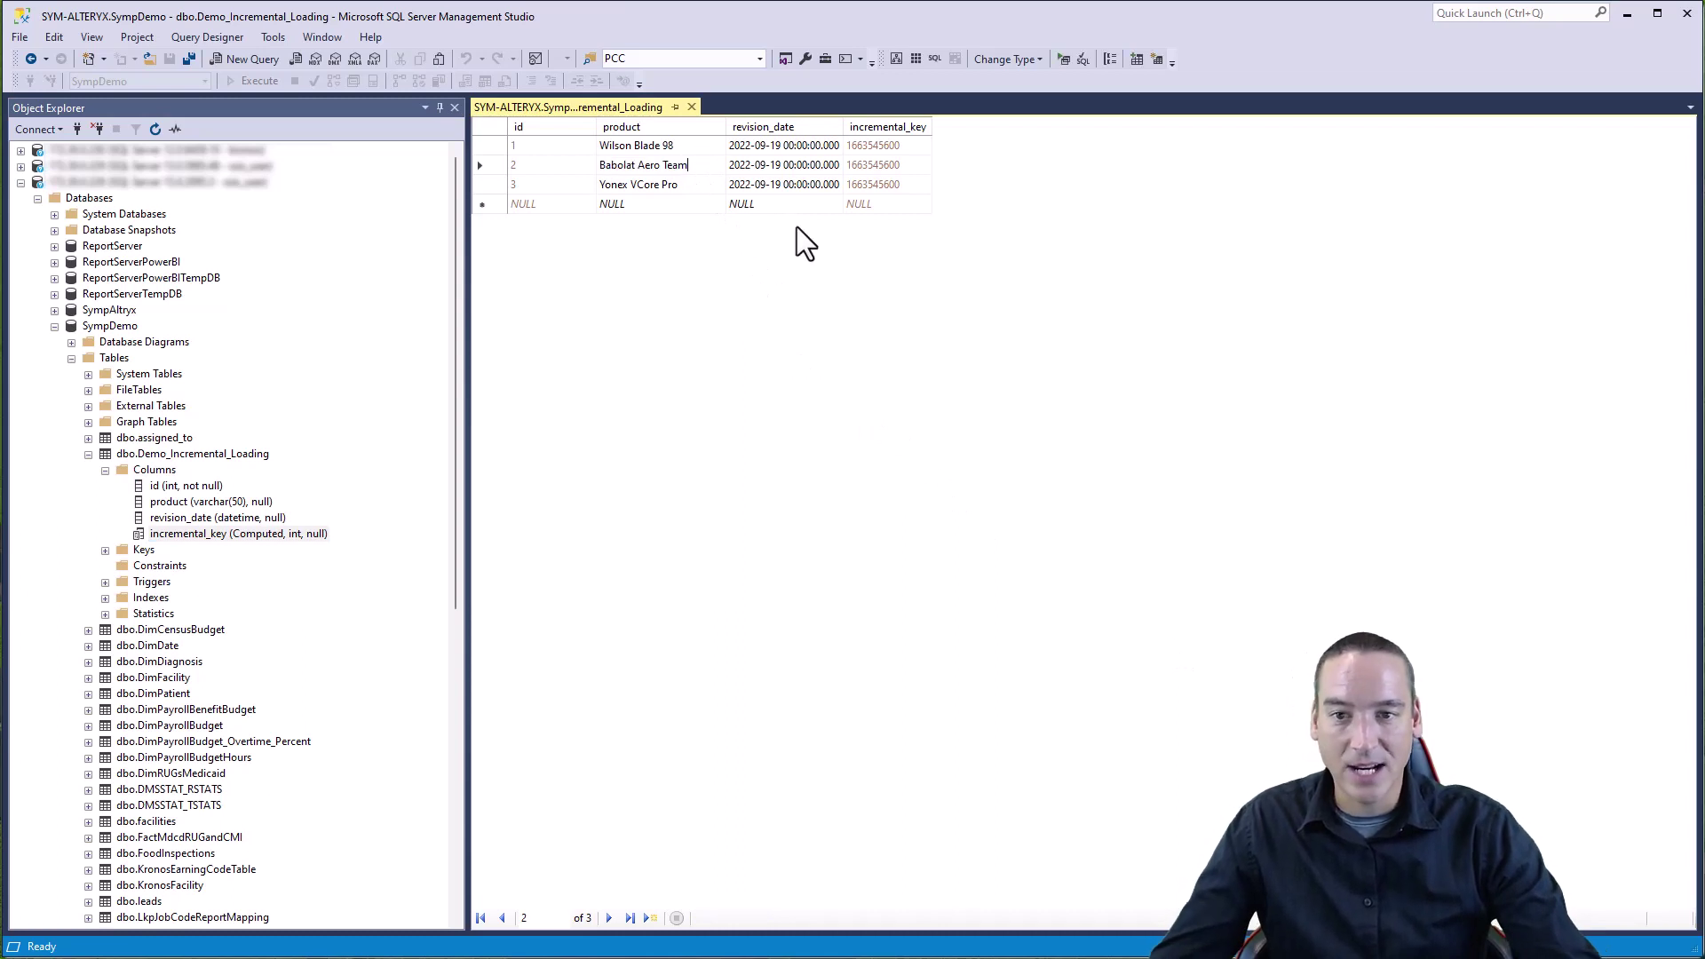
{"action": "key", "text": "F2"}
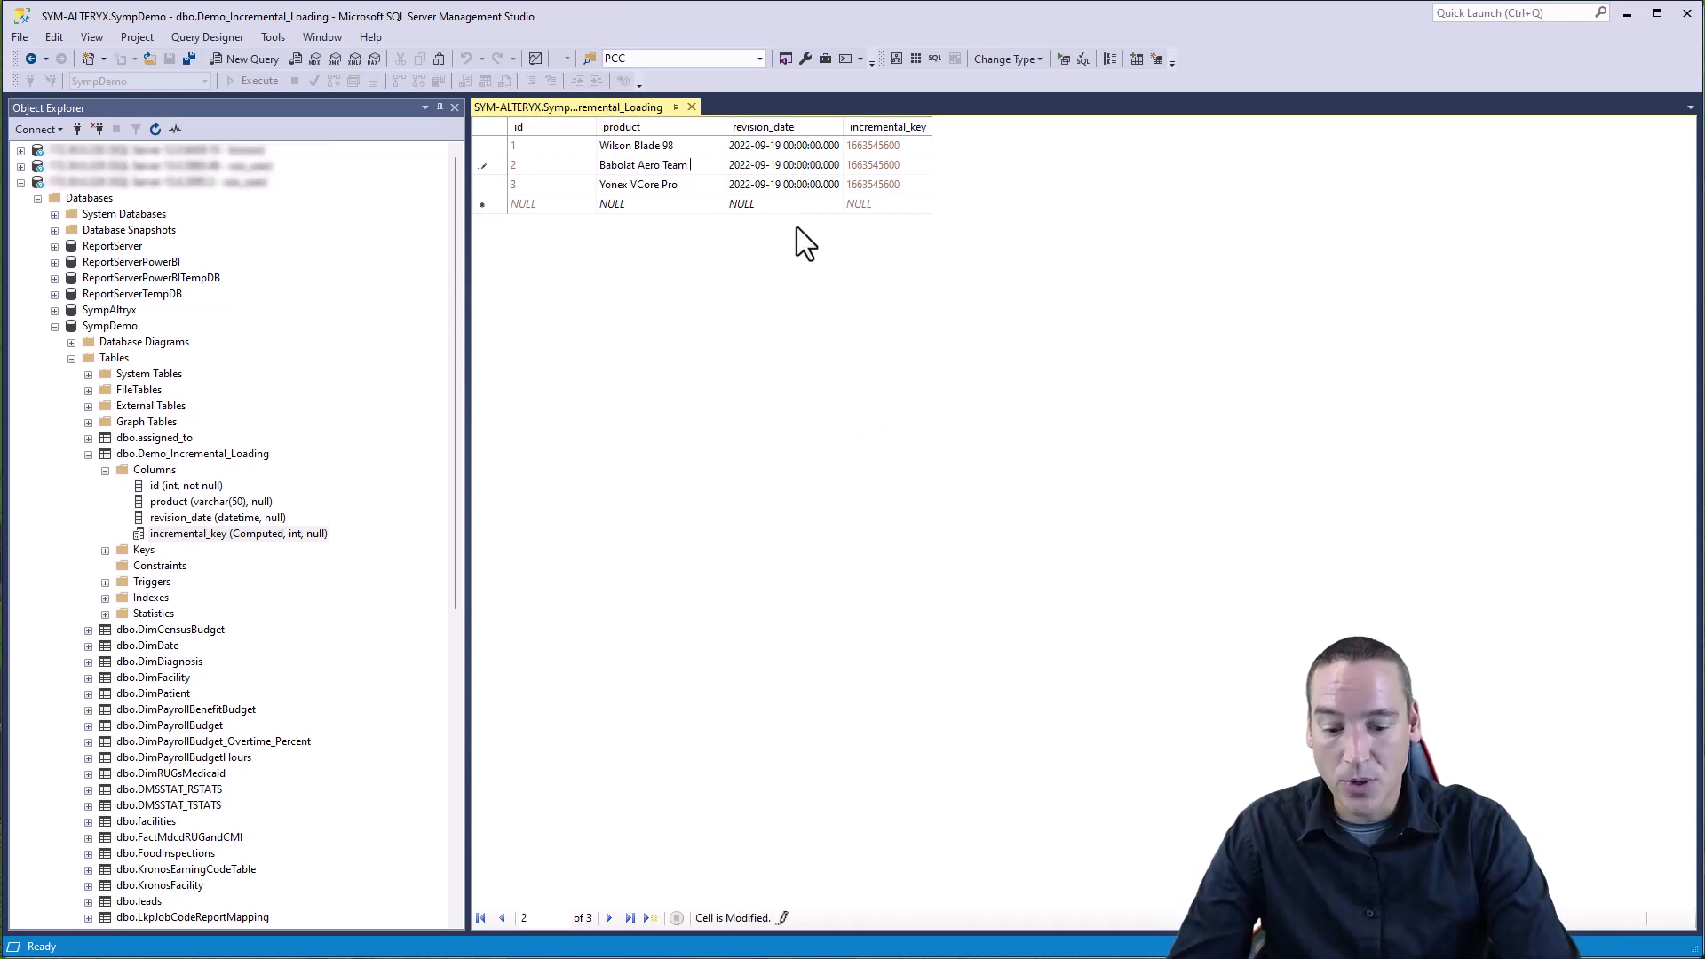
{"action": "type", "text": "Plus"}
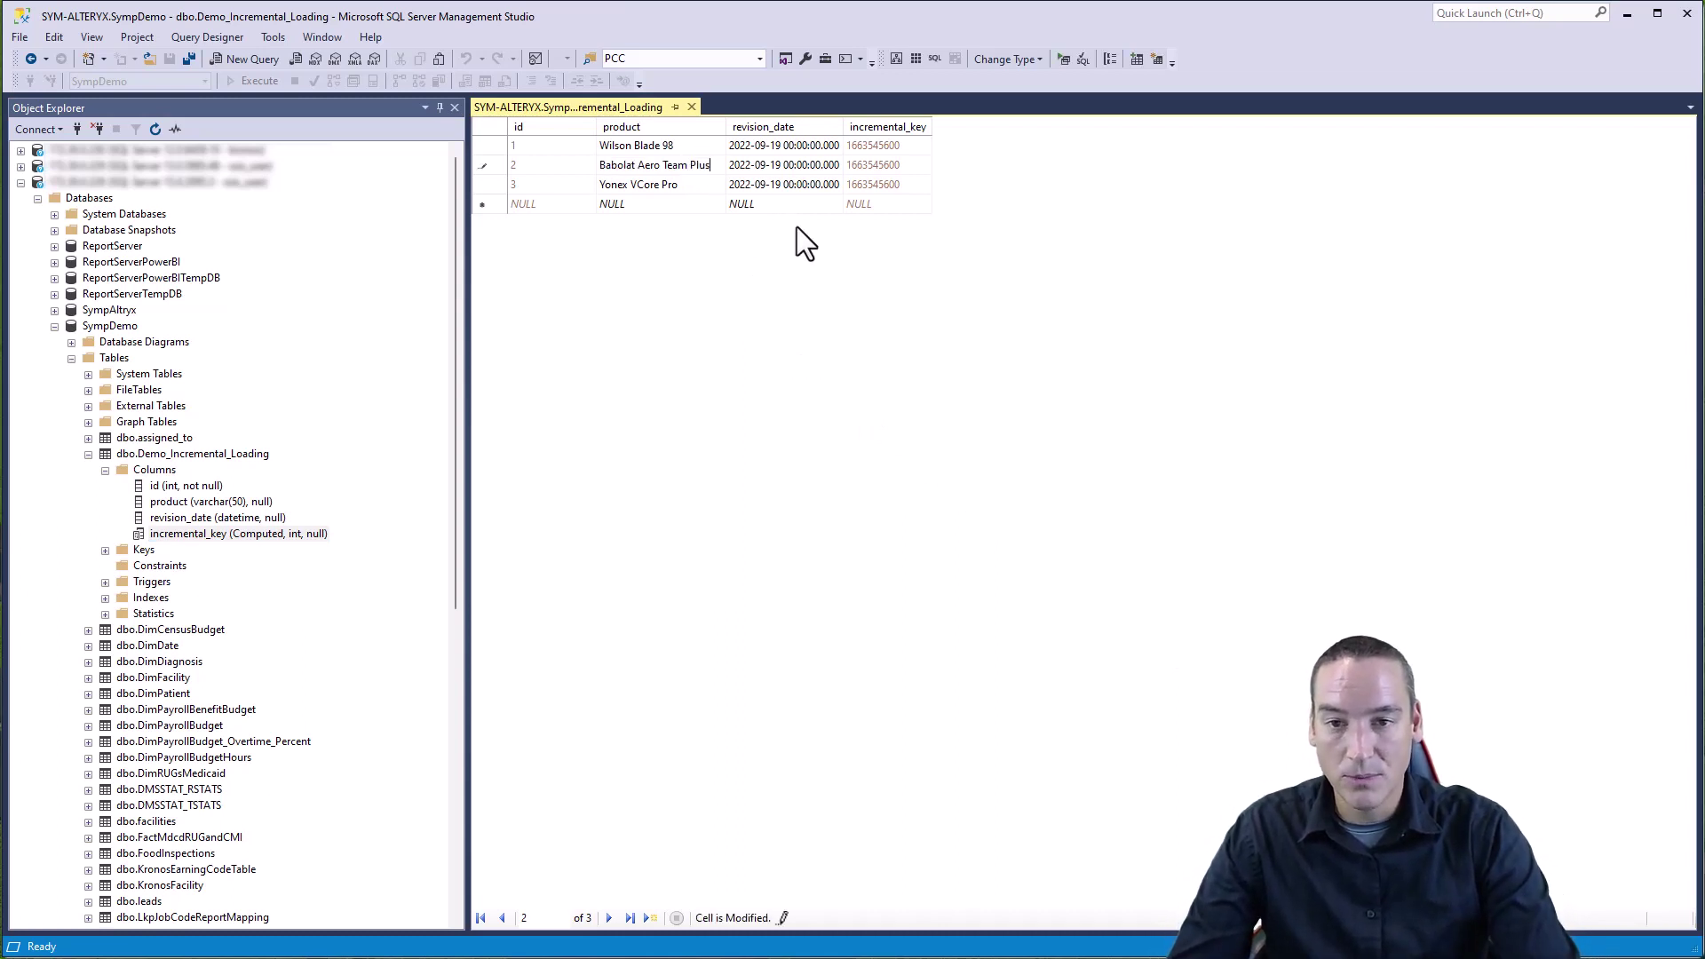
{"action": "key", "text": "Tab"}
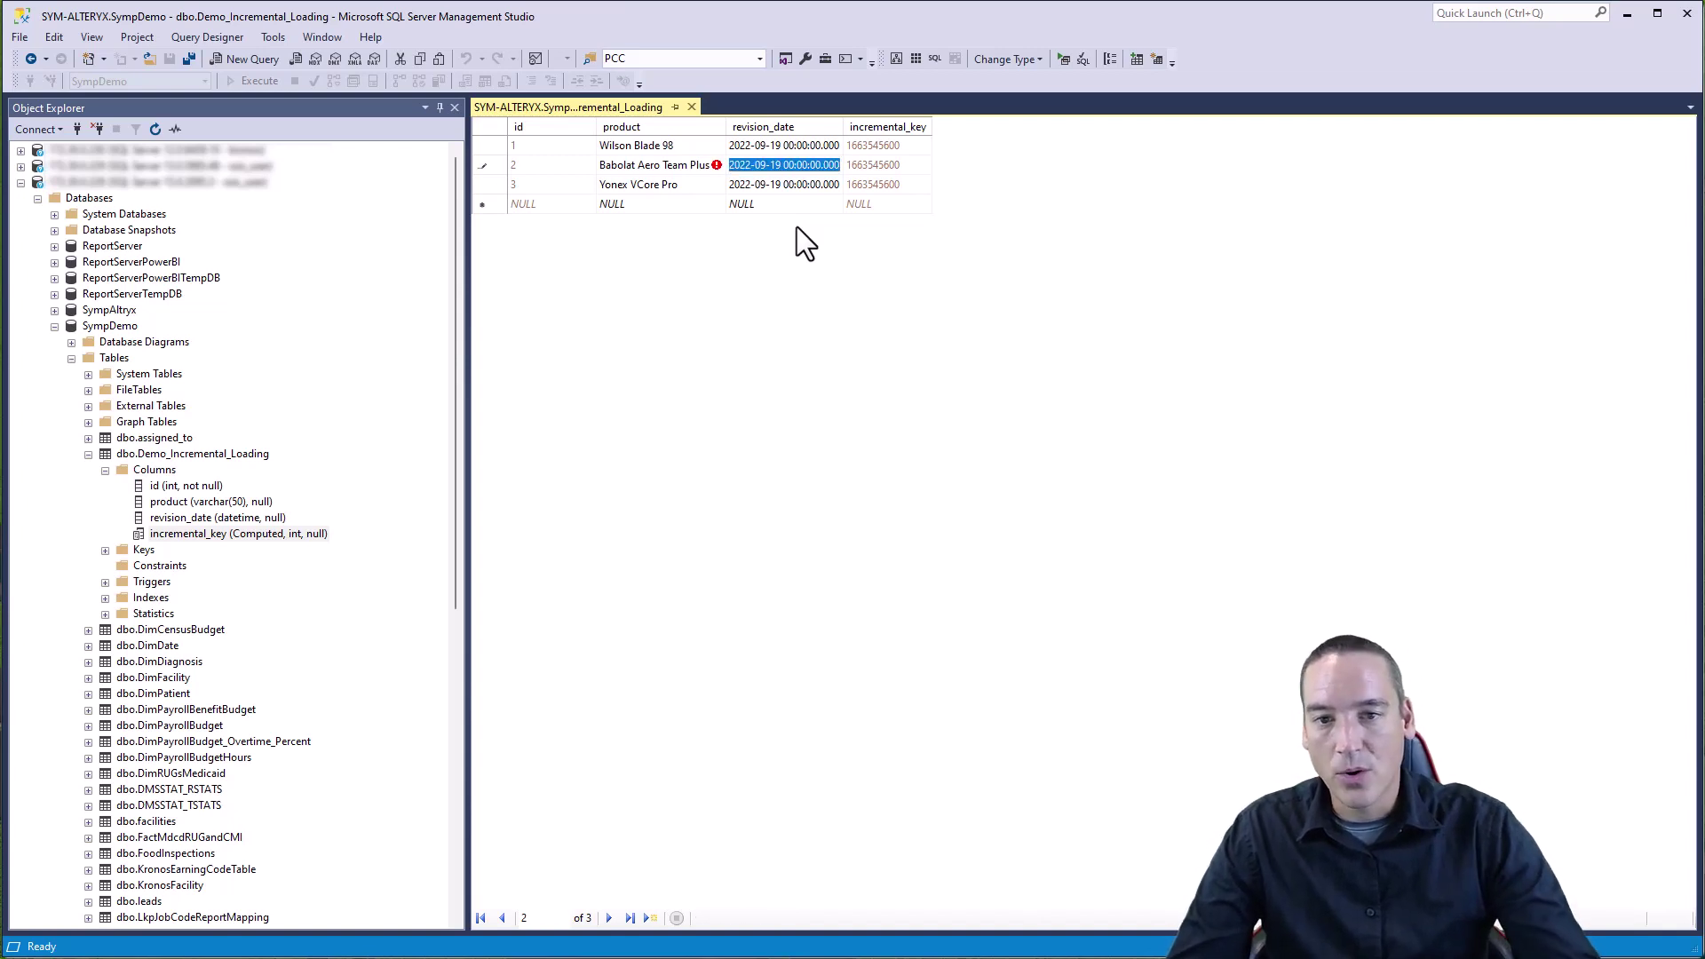
{"action": "left_click", "coordinate": [786, 170]}
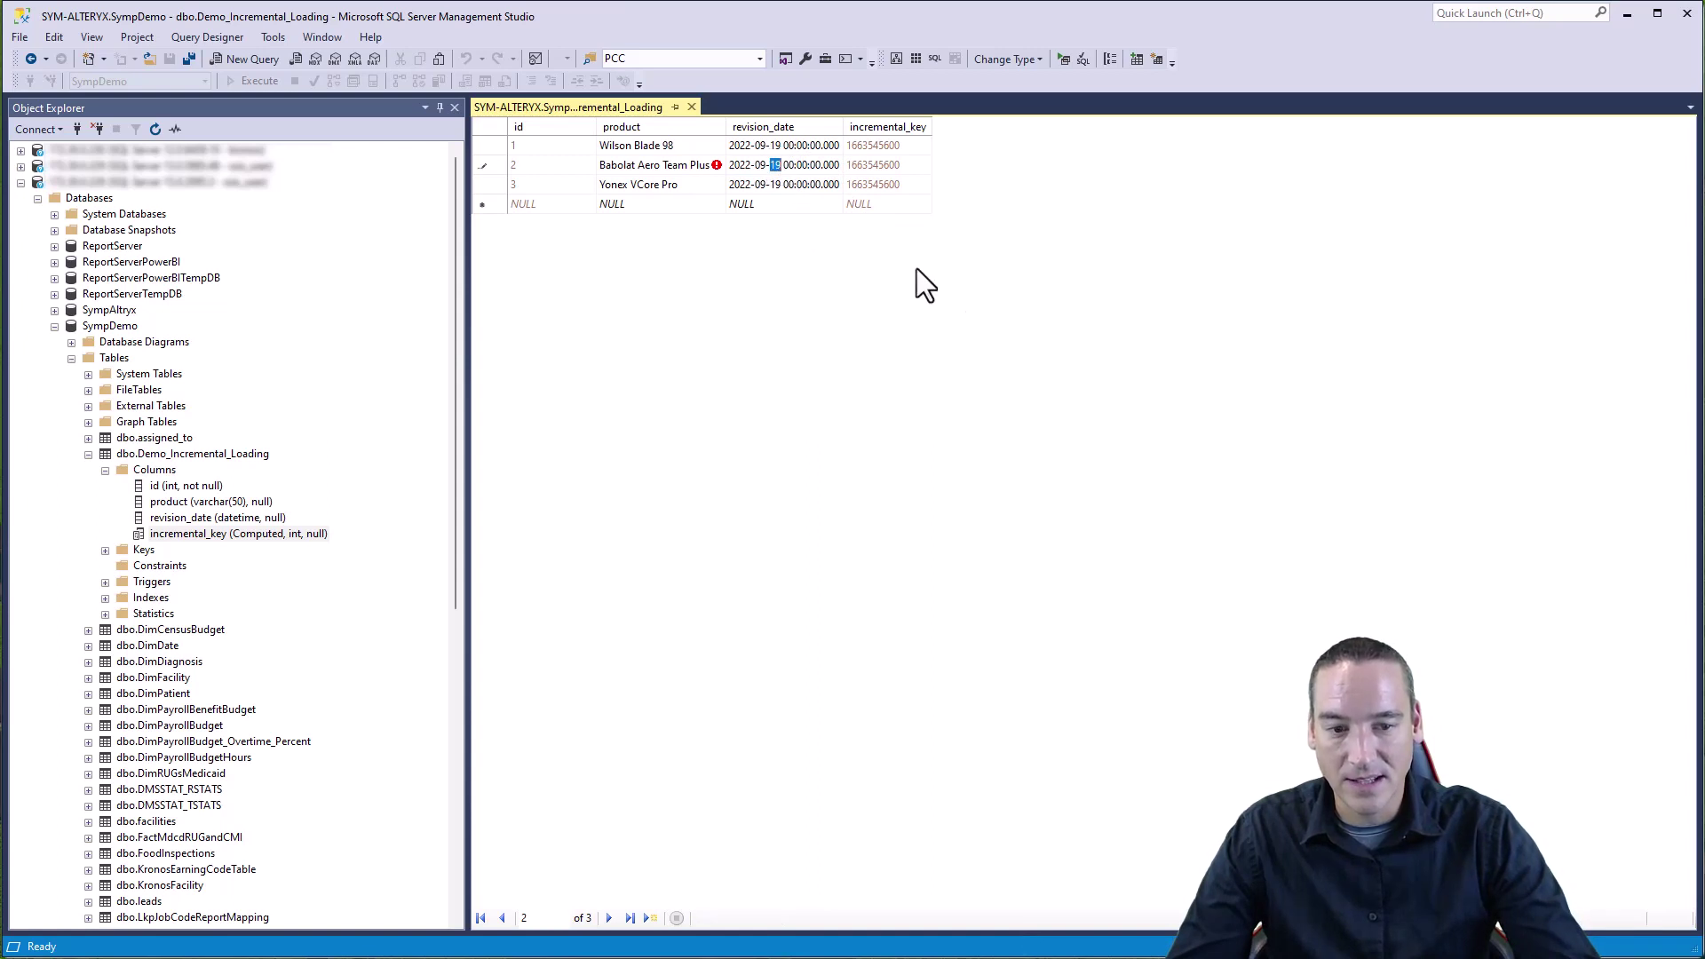
{"action": "type", "text": "25"}
{"action": "key", "text": "Down"}
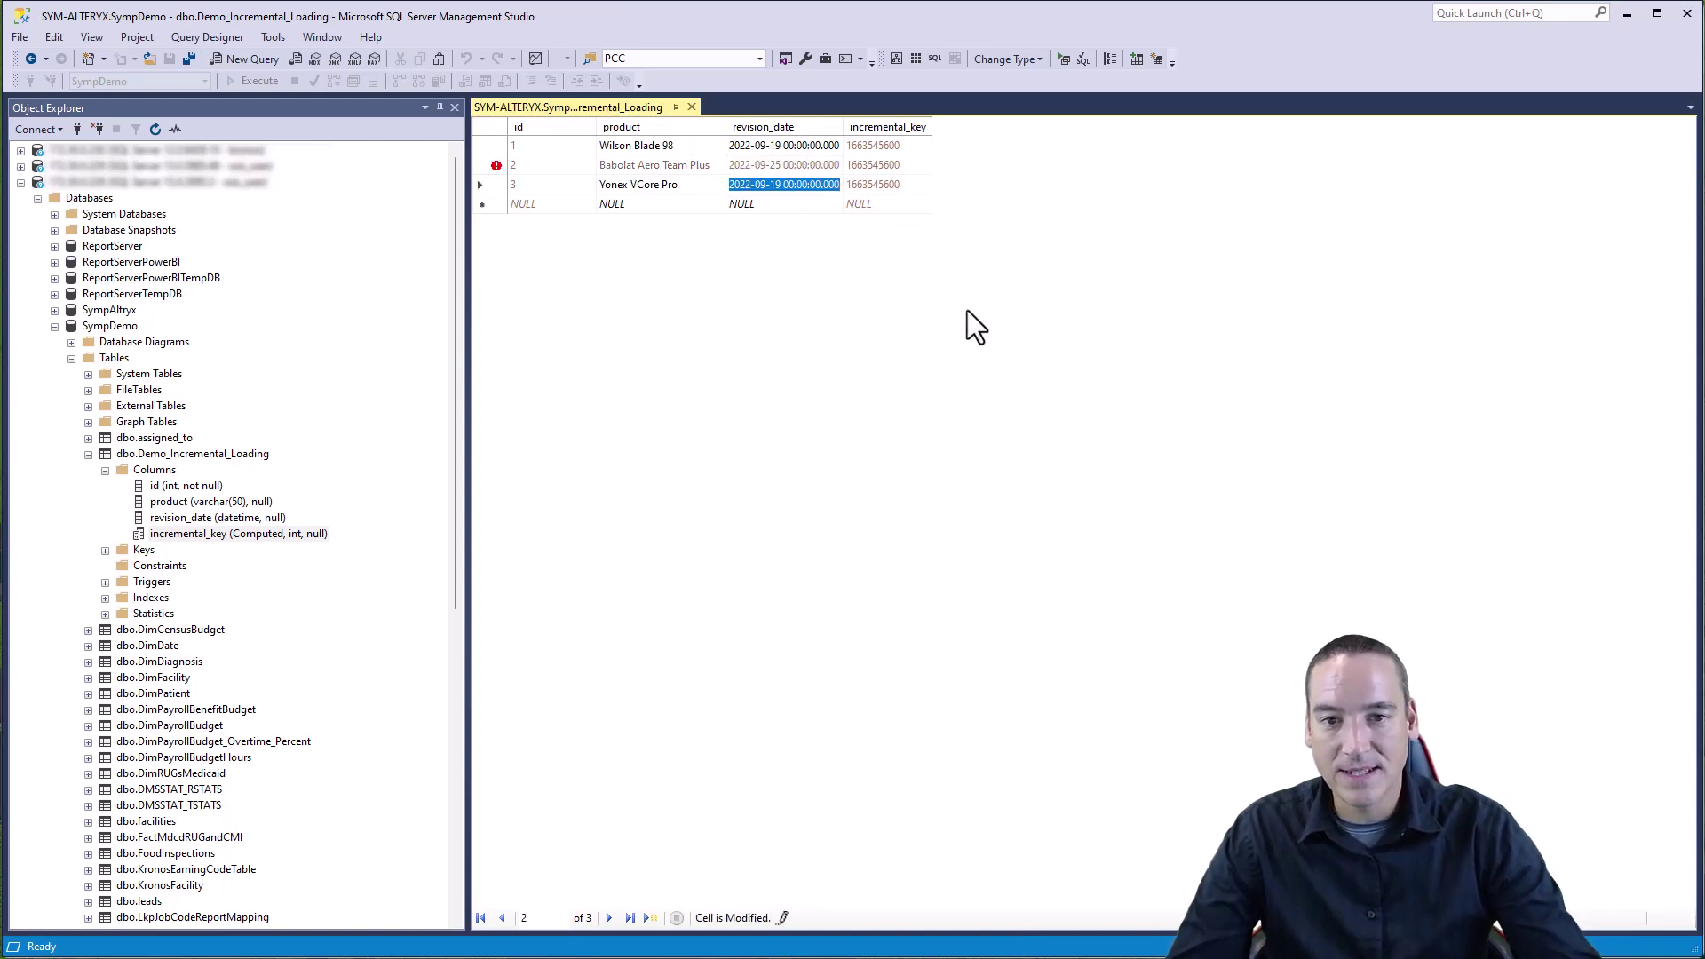
{"action": "left_click", "coordinate": [1063, 53]}
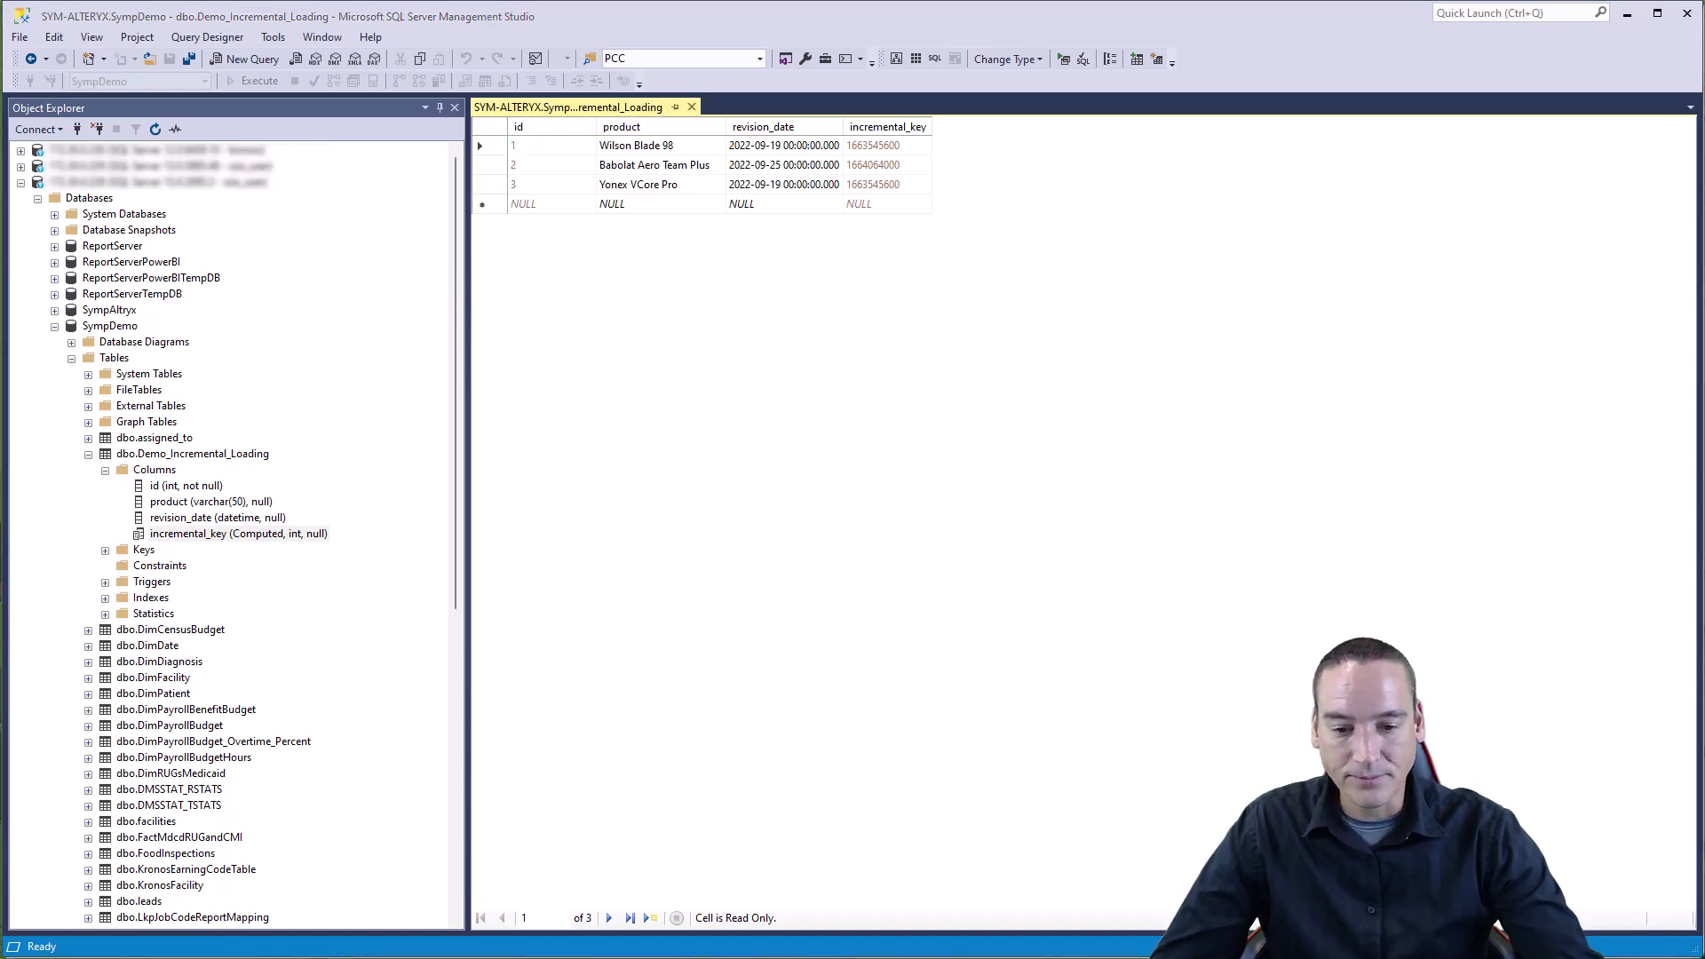
- Return to the Incremental Loading Demo settings in Panoply to check the incremental_key setting
{"action": "key", "text": "alt+Tab"}
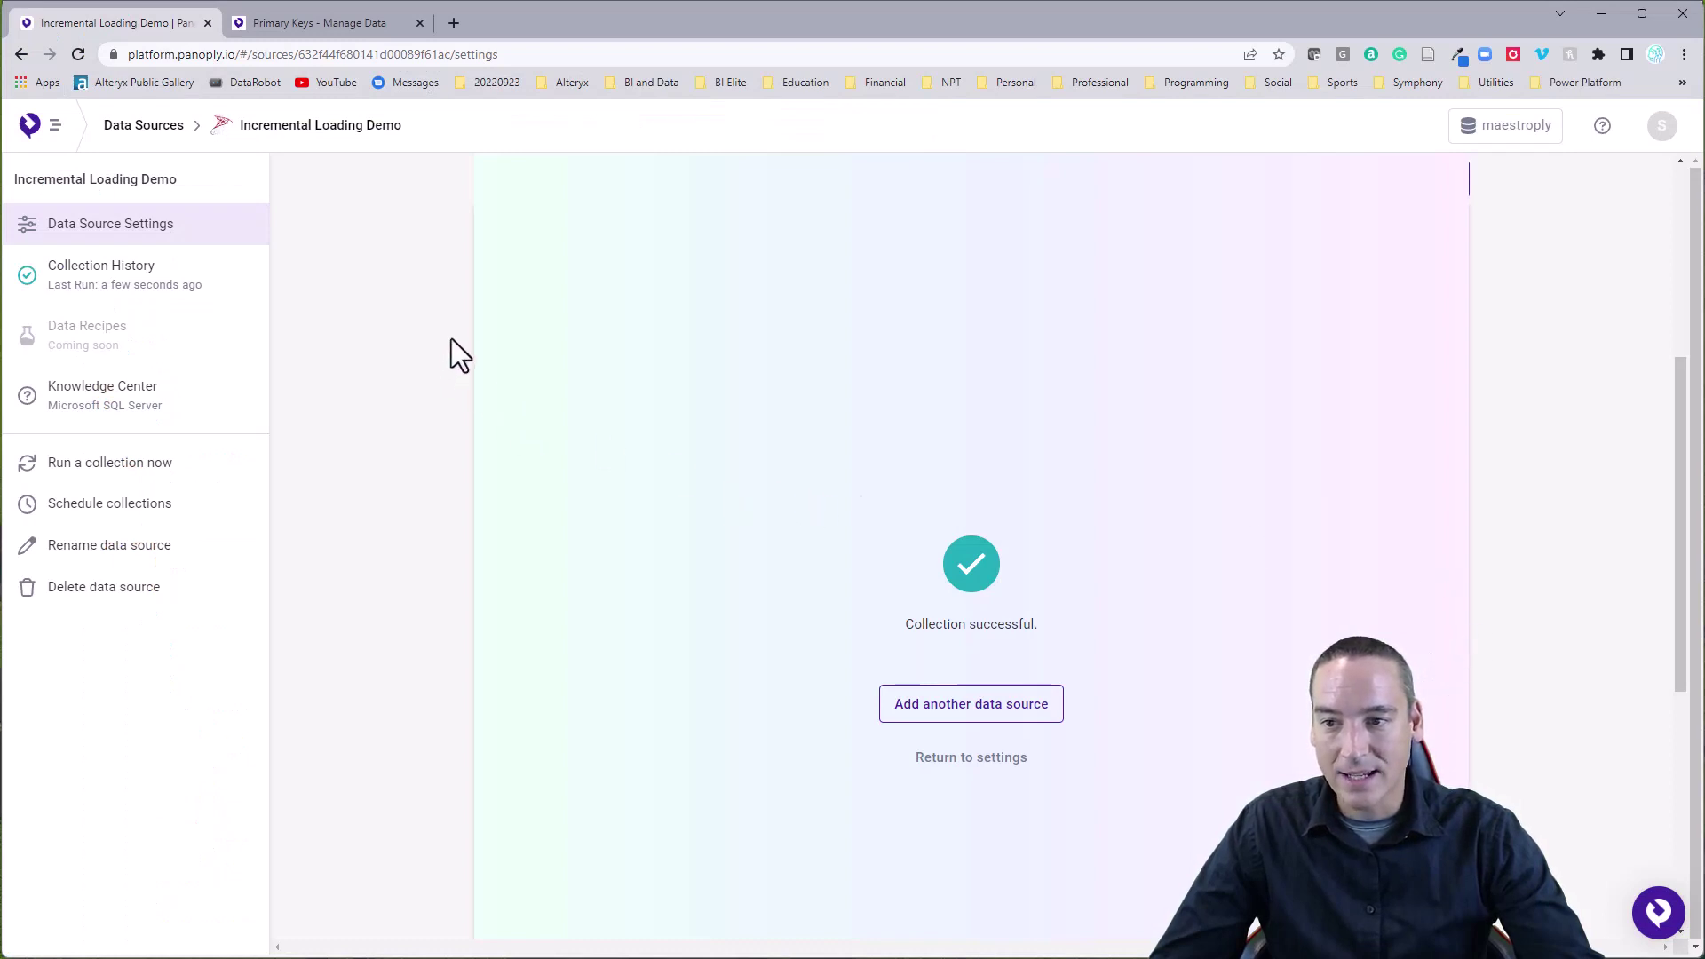
{"action": "left_click", "coordinate": [959, 759]}
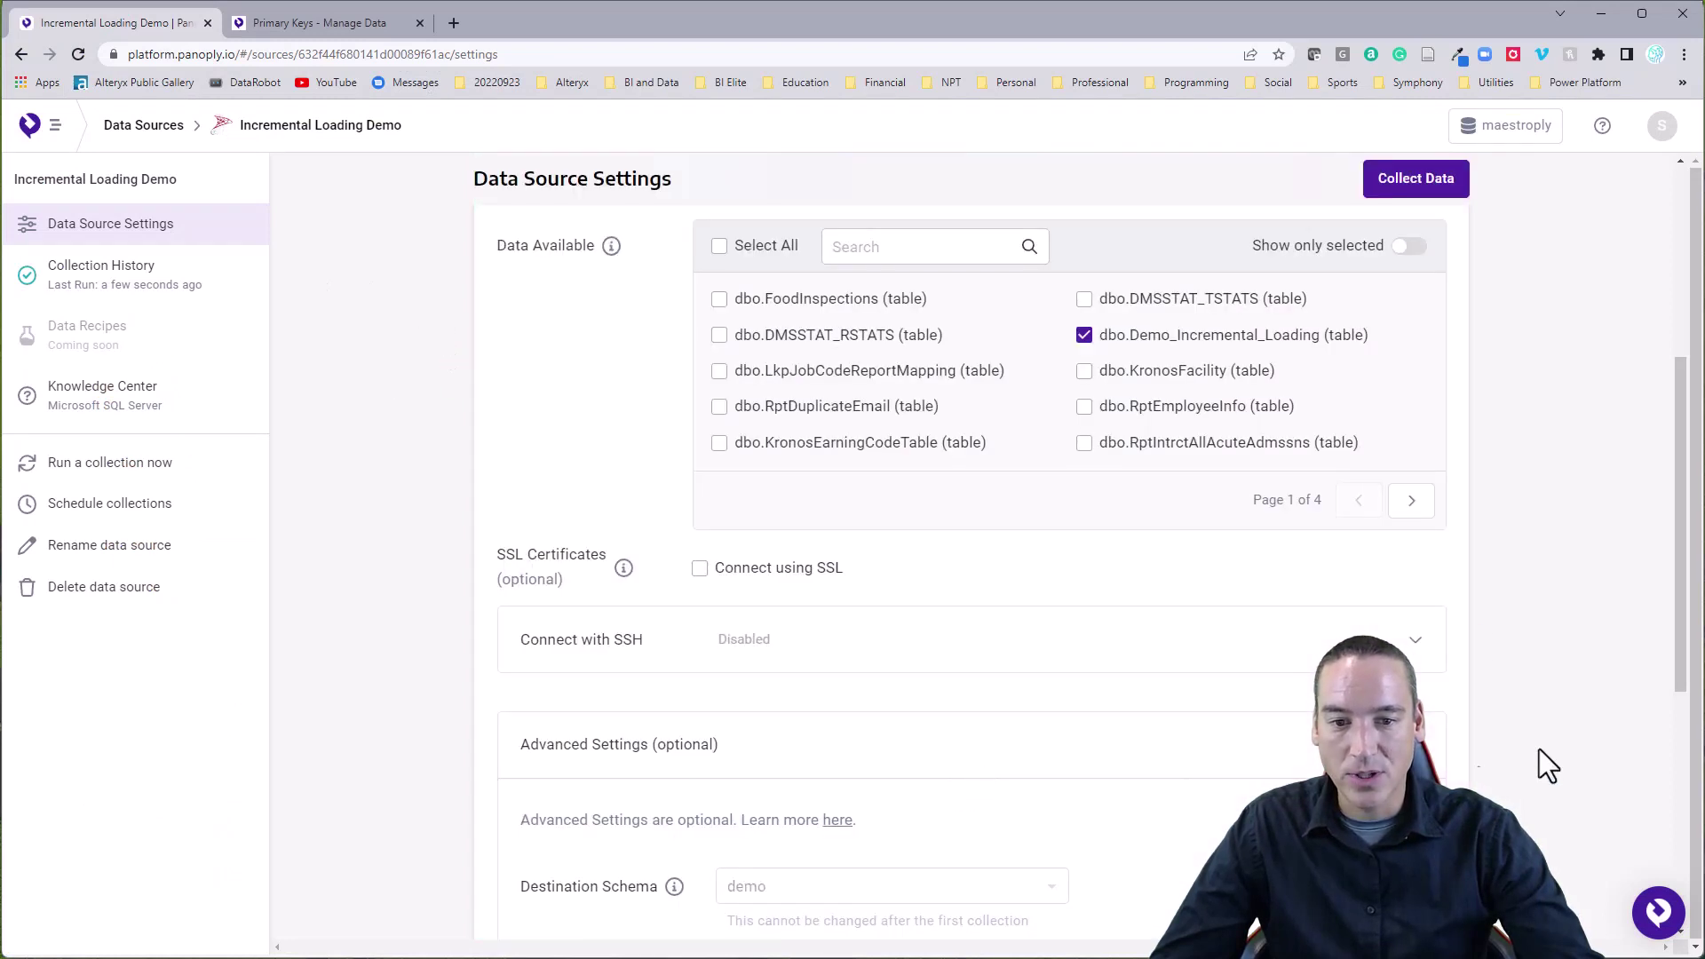
{"action": "scroll", "coordinate": [1559, 760], "scroll_direction": "down", "scroll_amount": 4}
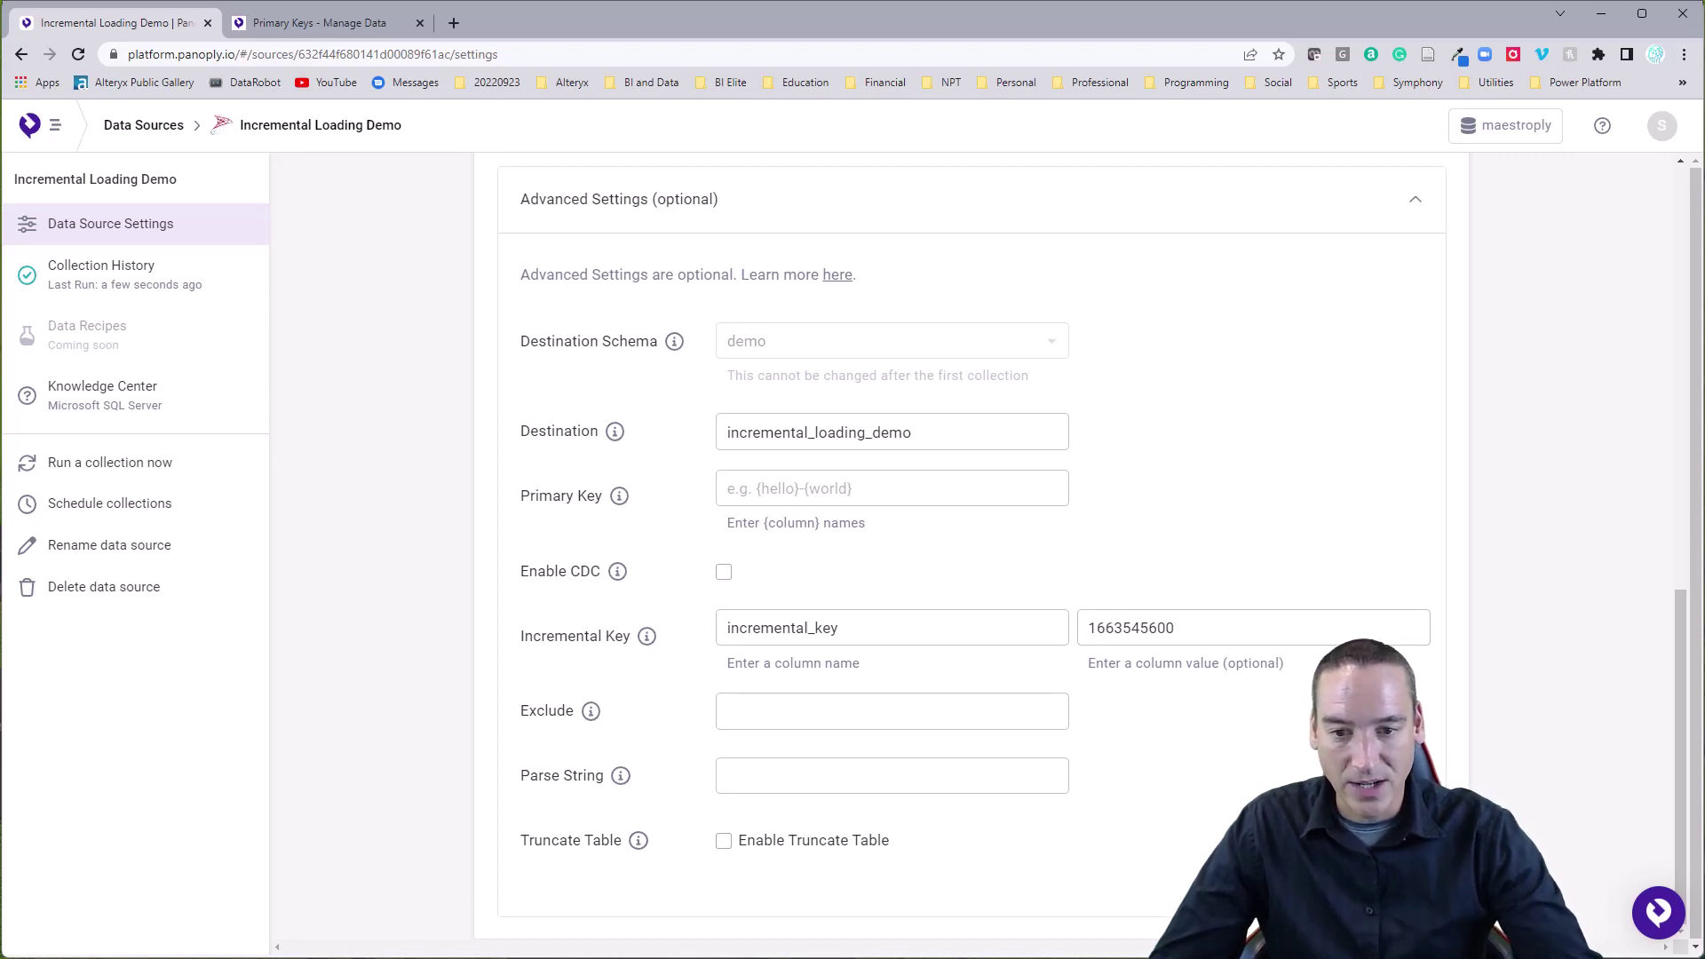
{"action": "scroll", "coordinate": [973, 532], "scroll_direction": "up", "scroll_amount": 1}
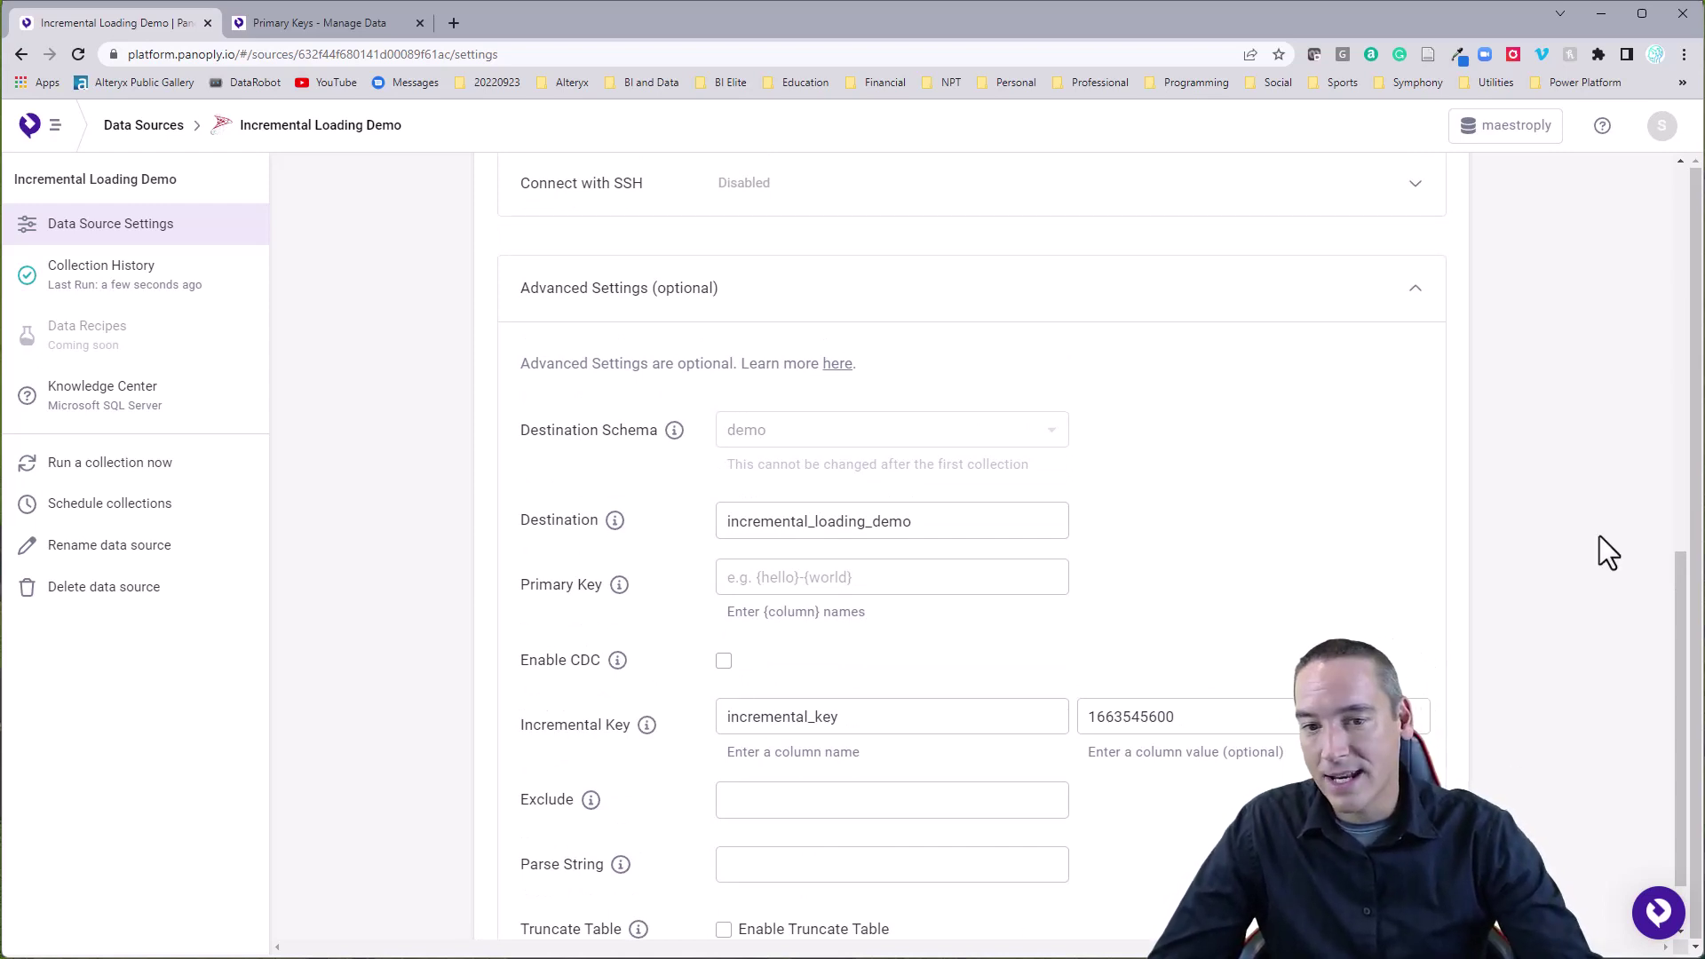
{"action": "scroll", "coordinate": [1599, 536], "scroll_direction": "up", "scroll_amount": 5}
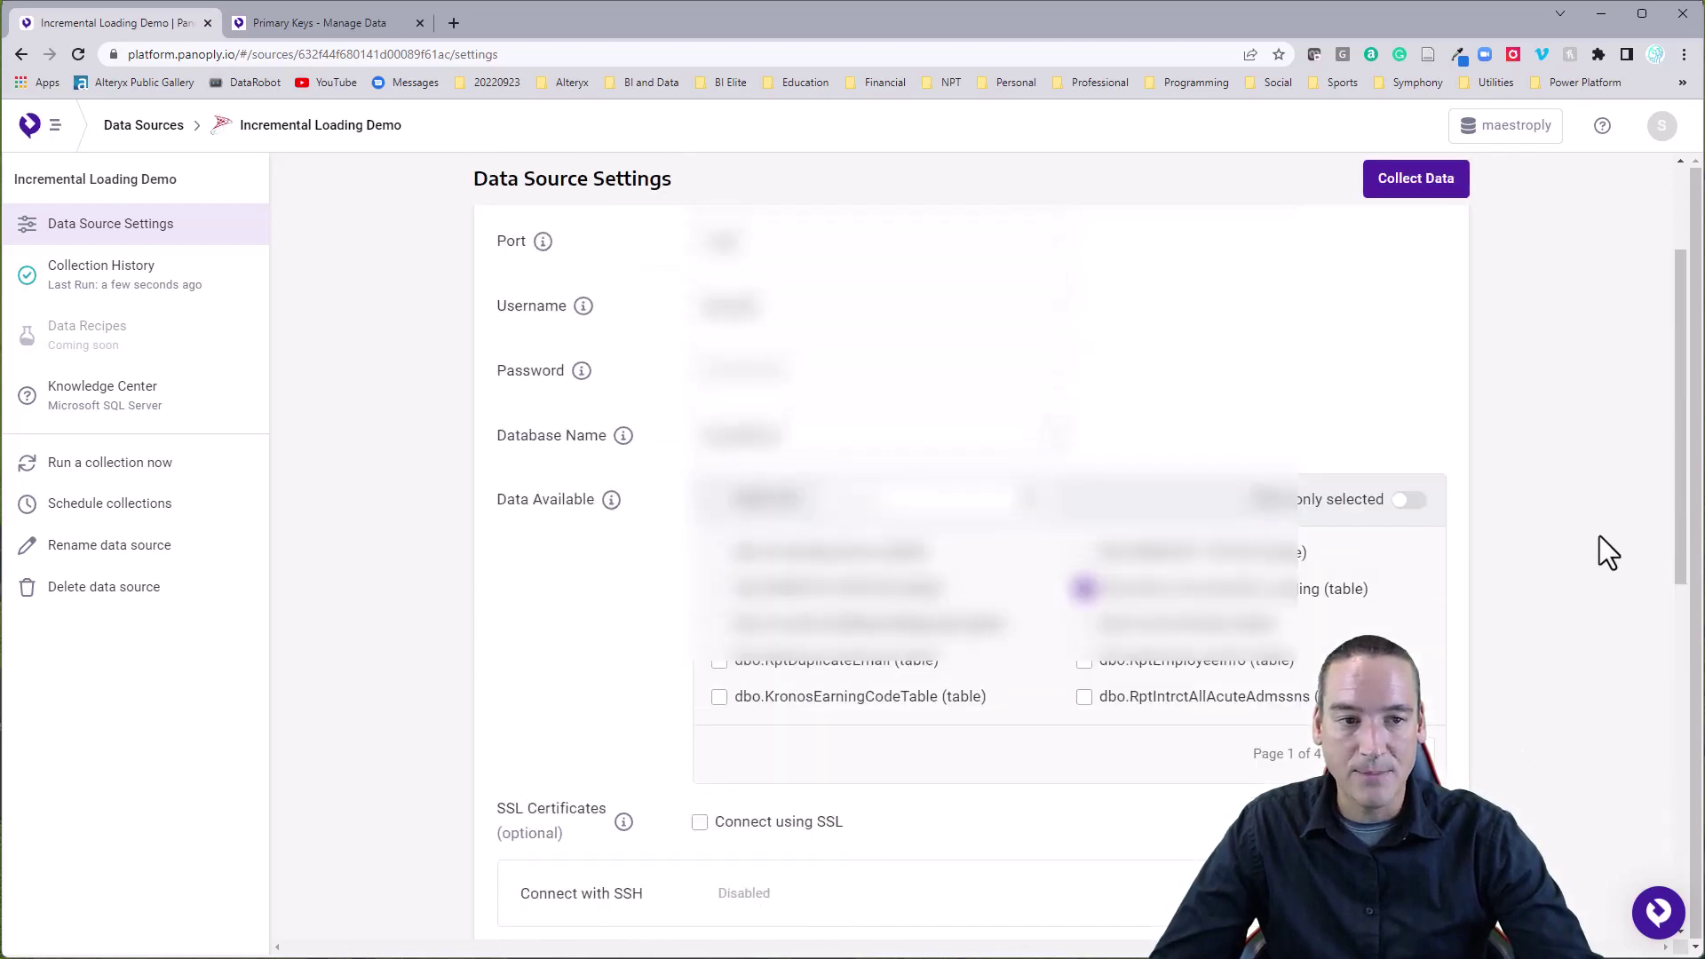
- Collect data for Incremental Loading Demo and wait for 'Collection successful'
{"action": "left_click", "coordinate": [1439, 229]}
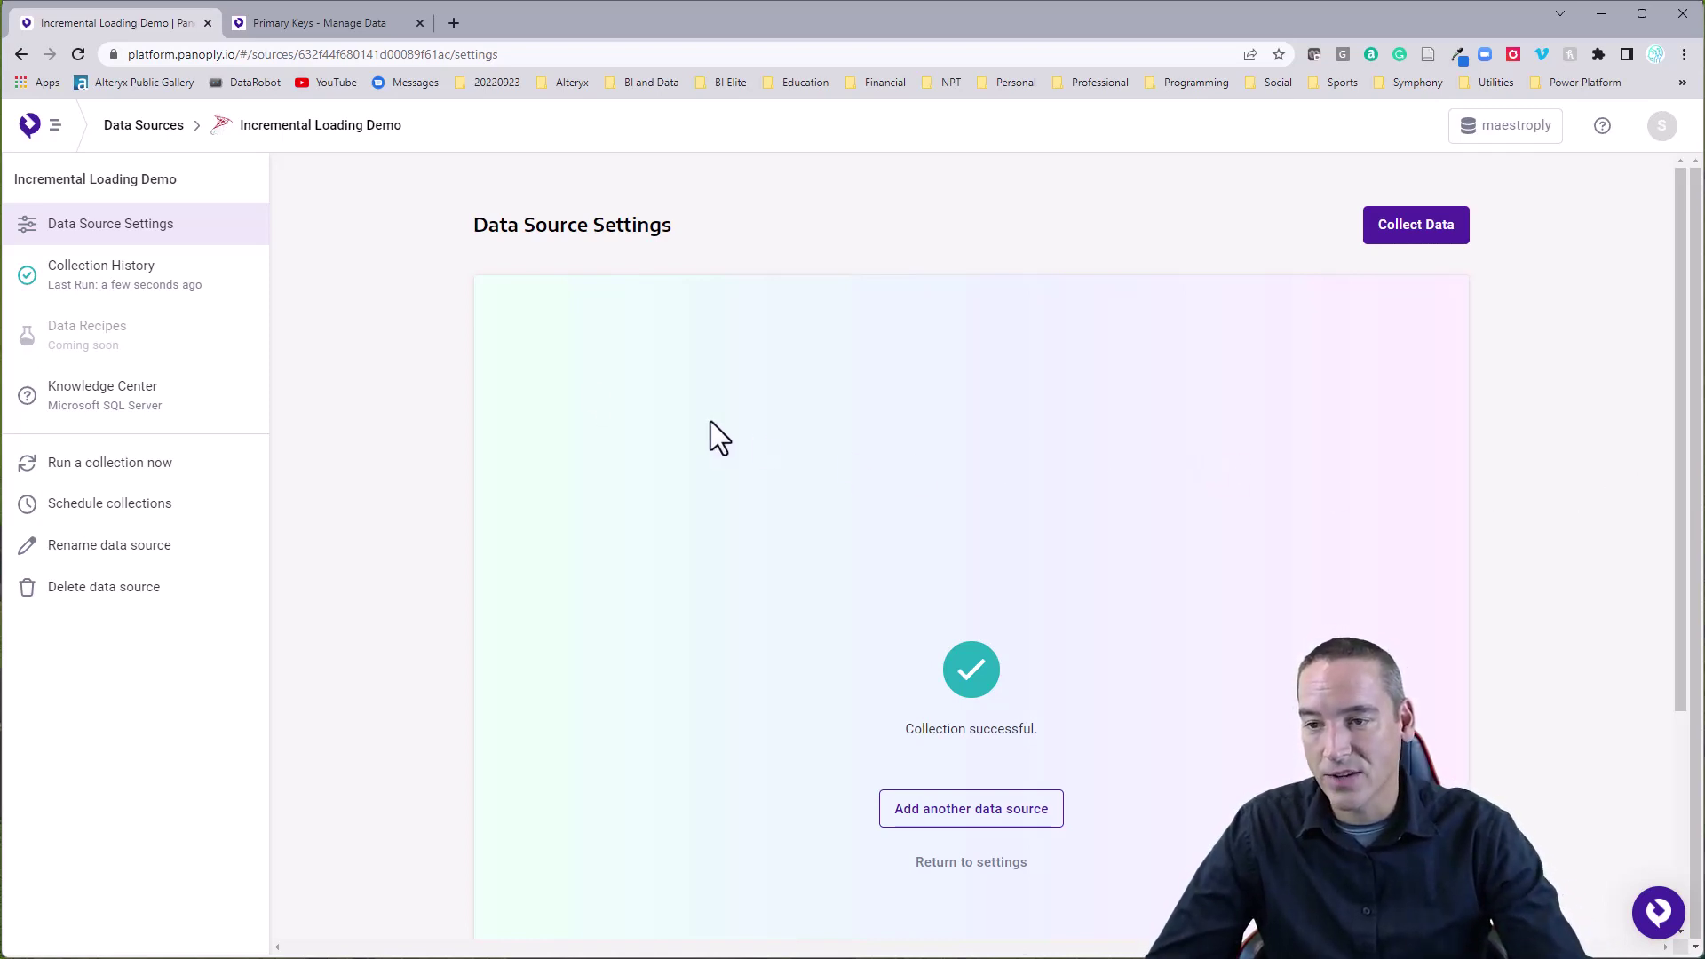
- Expand the latest manual collection in Collection History: 0 rows added, 1 updated
{"action": "left_click", "coordinate": [122, 295]}
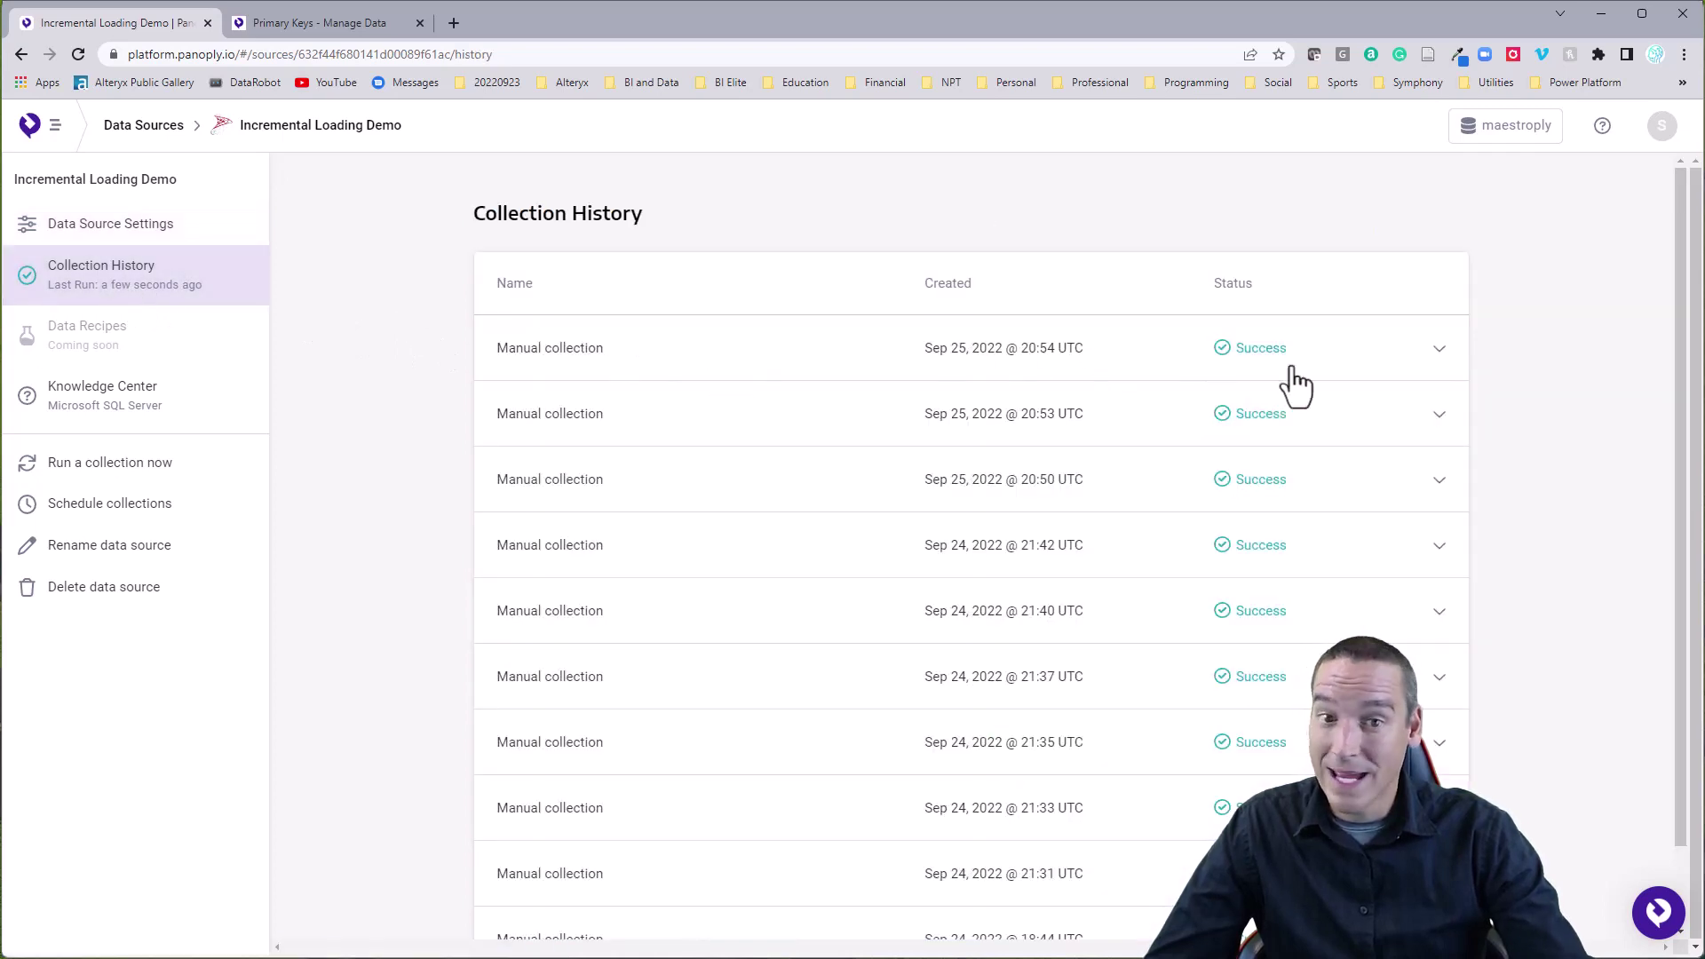
{"action": "left_click", "coordinate": [1442, 350]}
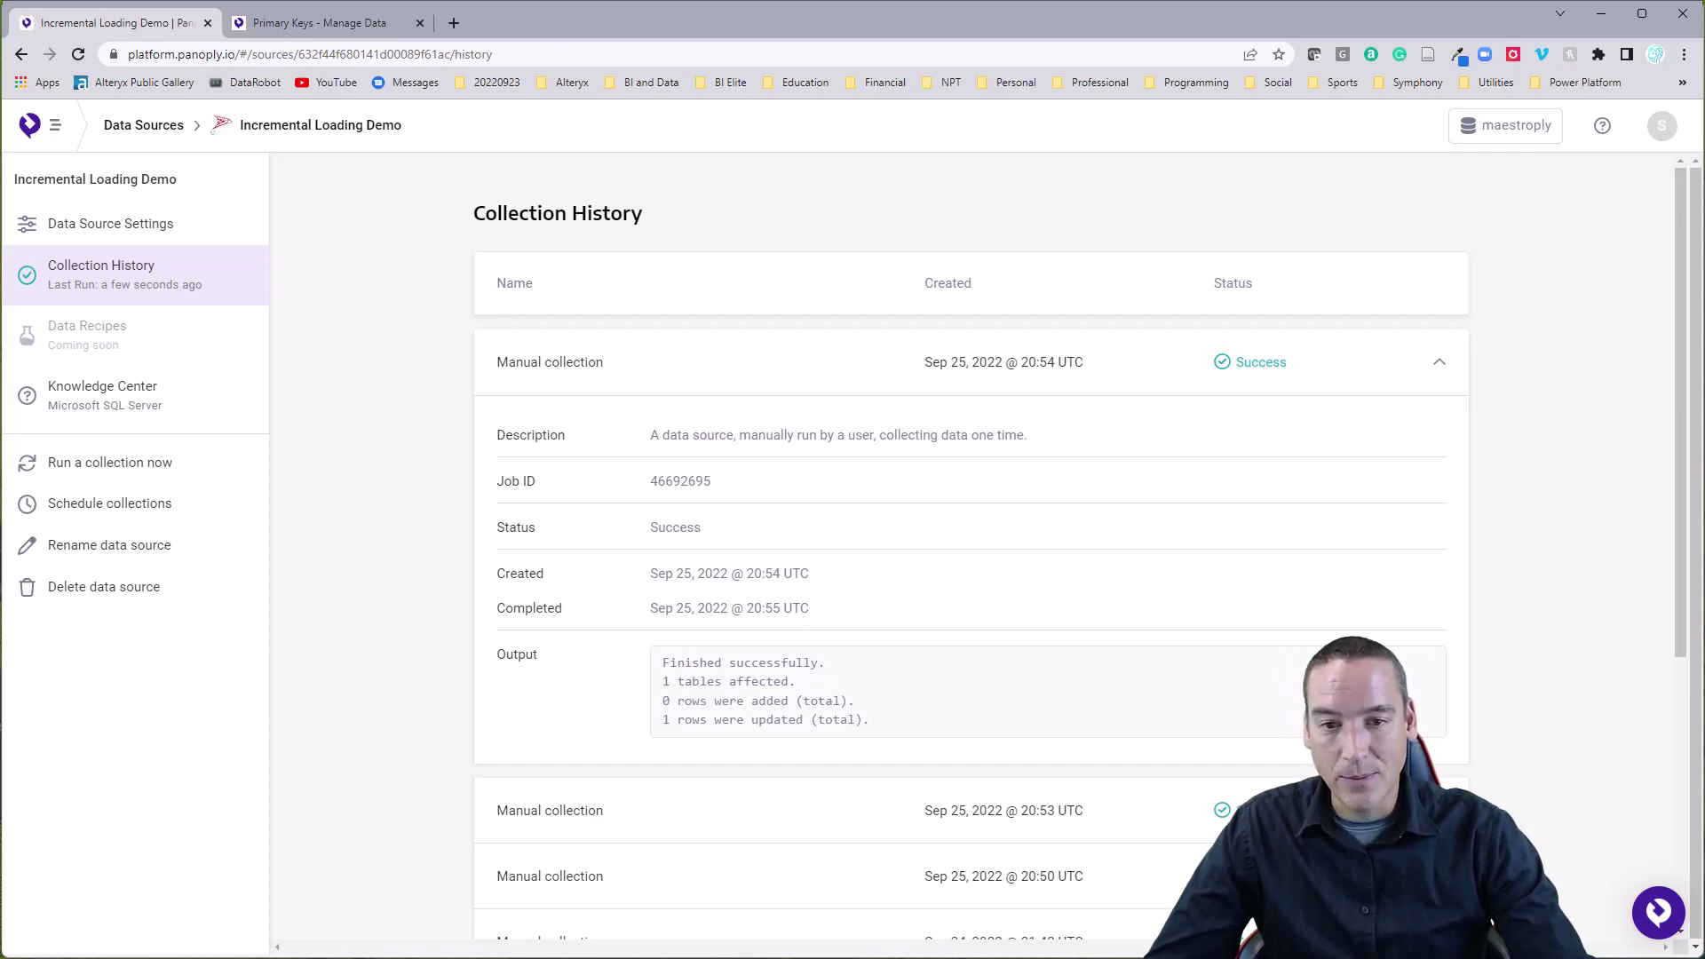
{"action": "key", "text": "alt+Tab"}
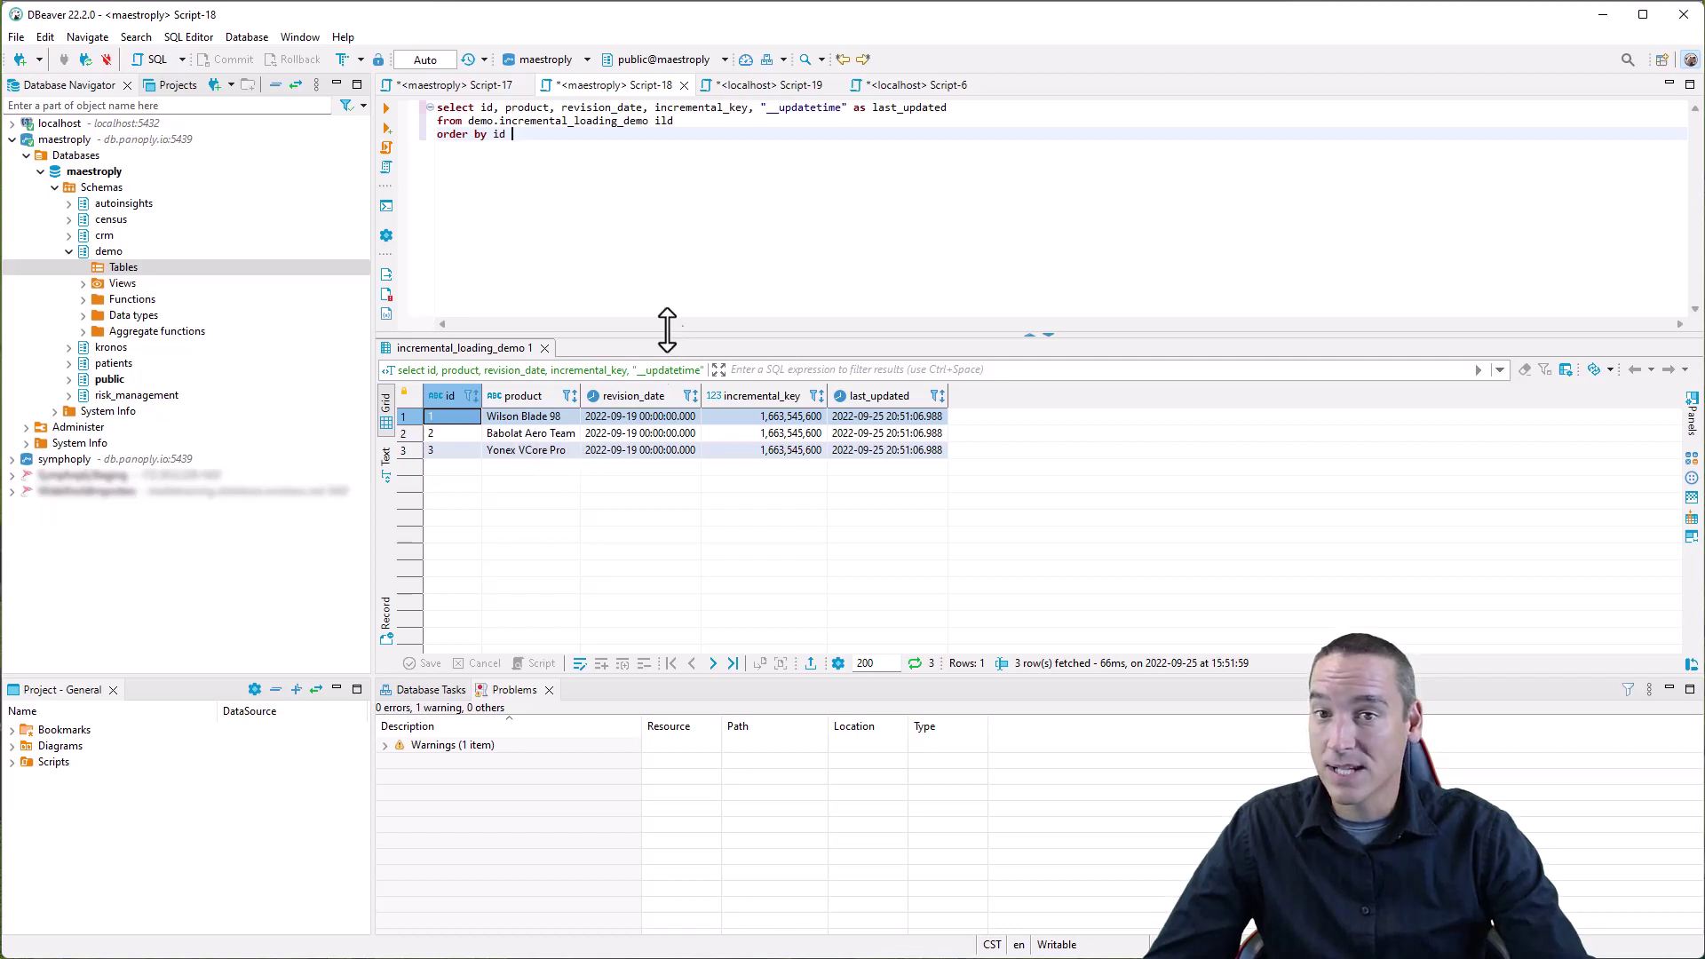
- Re-run the DBeaver select query to show Babolat Aero Team Plus dated 2022-09-25
{"action": "left_click", "coordinate": [385, 107]}
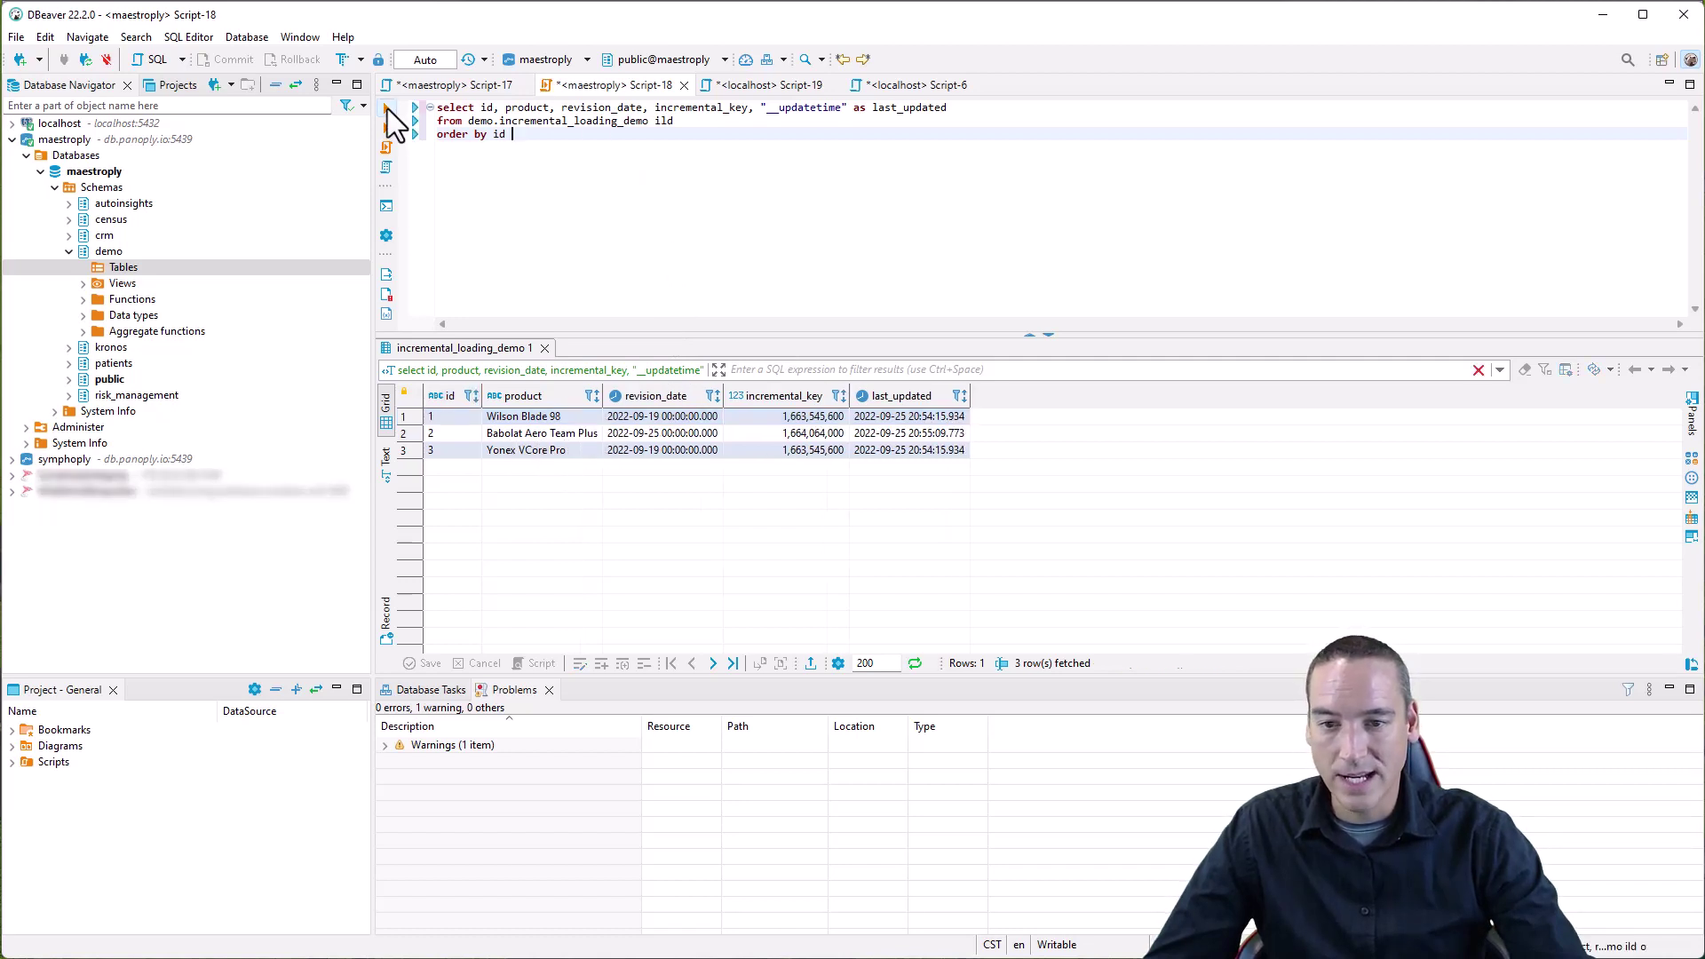